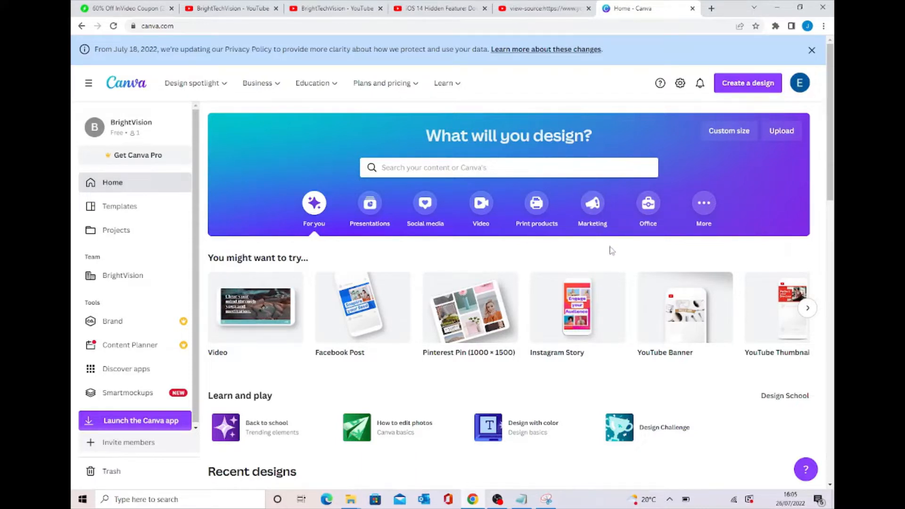
Search the templates for "Youtube th" and open the YouTube Thumbnail (1280 × 720 px) template collection
{"action": "left_click", "coordinate": [479, 172]}
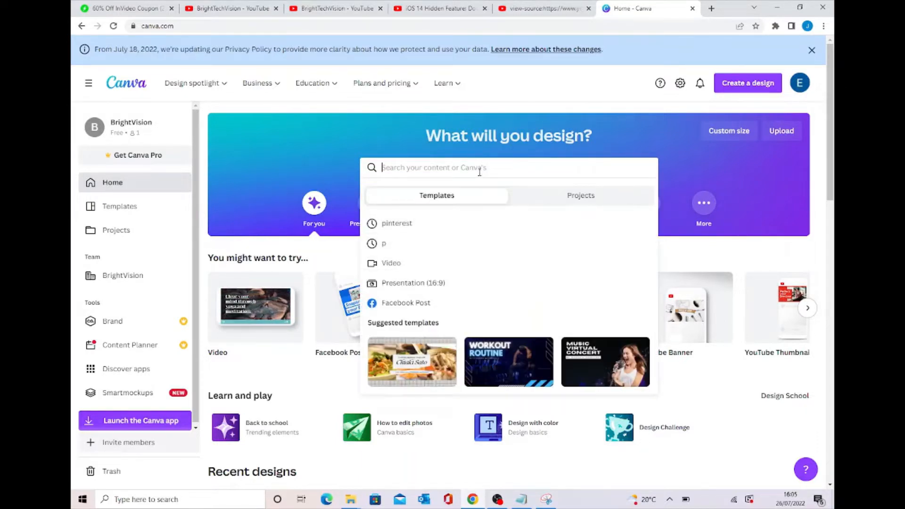
{"action": "type", "text": "Youtu"}
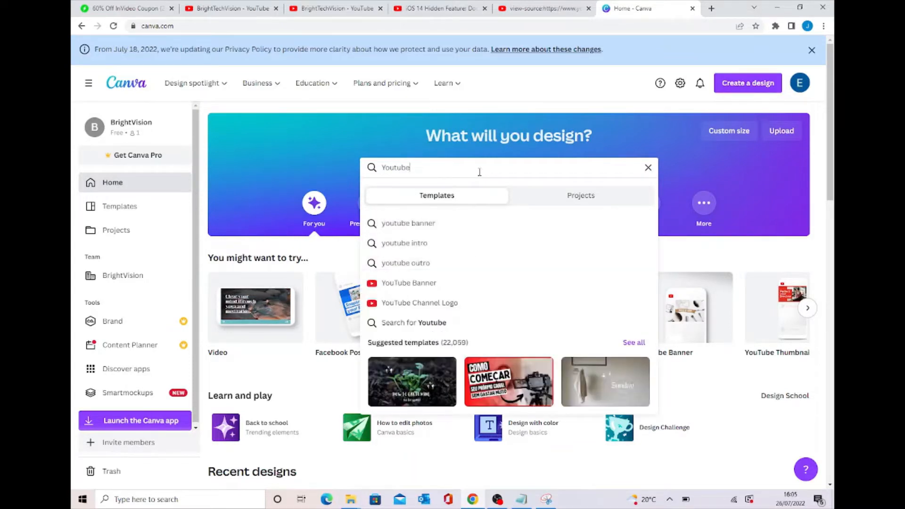
{"action": "type", "text": "be"}
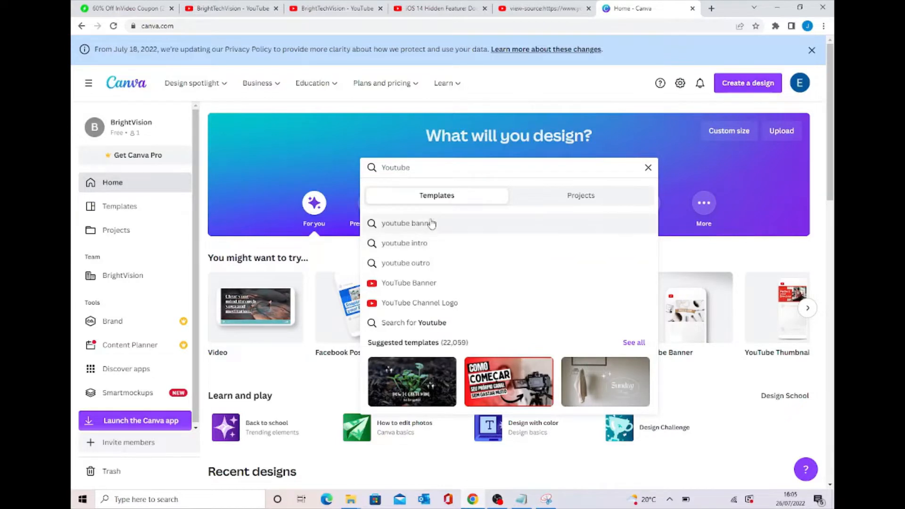
{"action": "scroll", "coordinate": [431, 236], "scroll_direction": "down", "scroll_amount": 4}
{"action": "scroll", "coordinate": [431, 255], "scroll_direction": "up", "scroll_amount": 4}
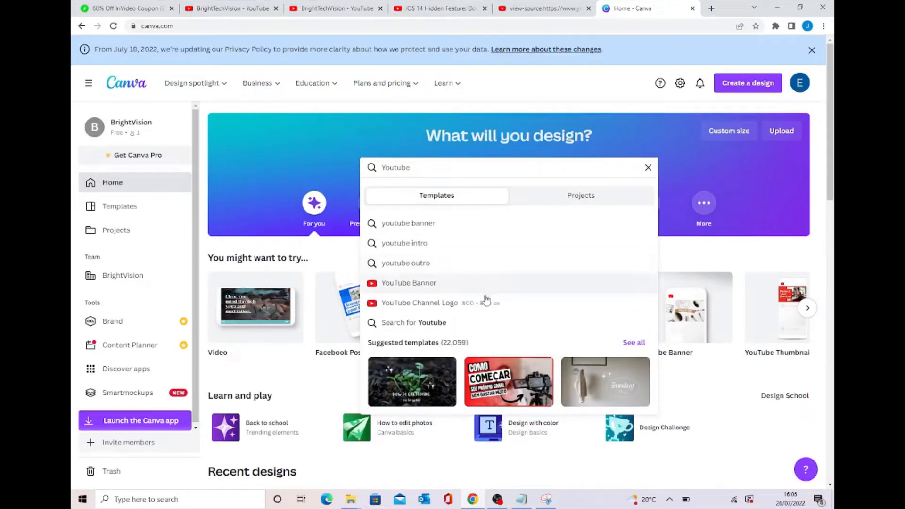
{"action": "type", "text": "th"}
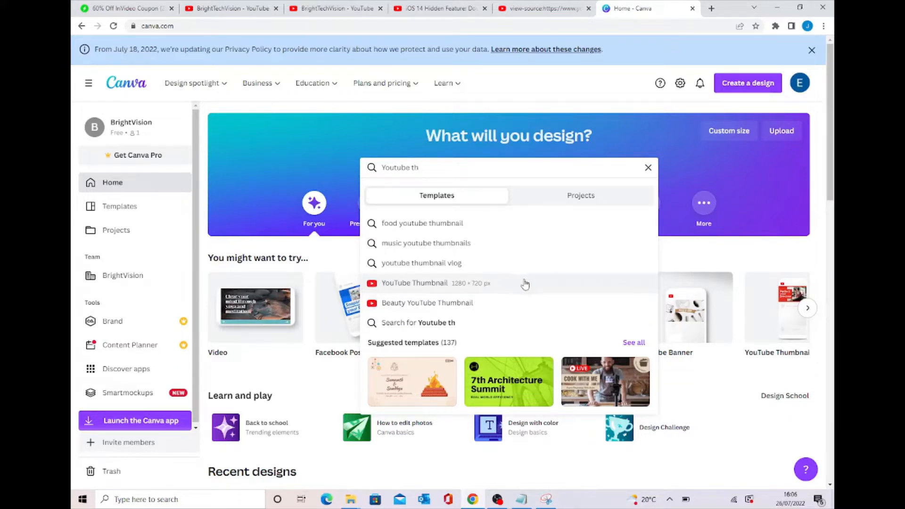
{"action": "left_click", "coordinate": [443, 284]}
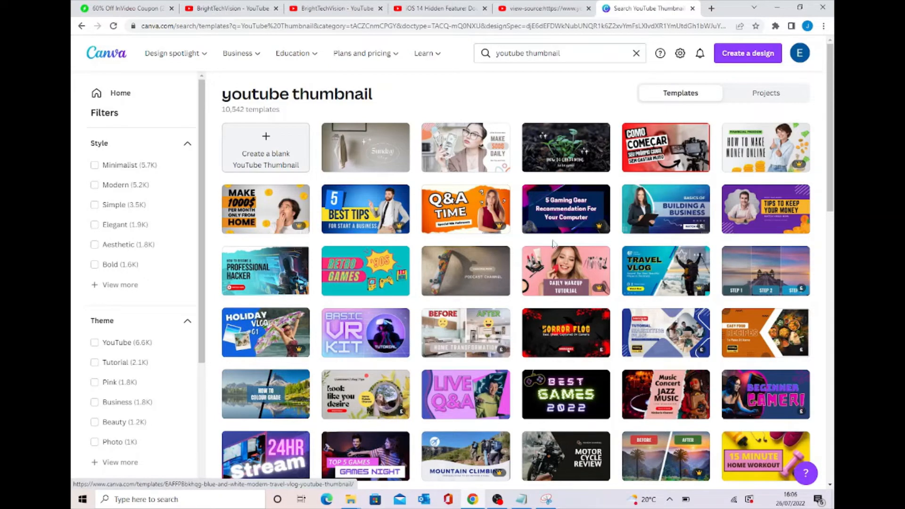
Browse the YouTube thumbnail templates to compare the available styles and the free and Pro designs
{"action": "scroll", "coordinate": [661, 241], "scroll_direction": "down", "scroll_amount": 1}
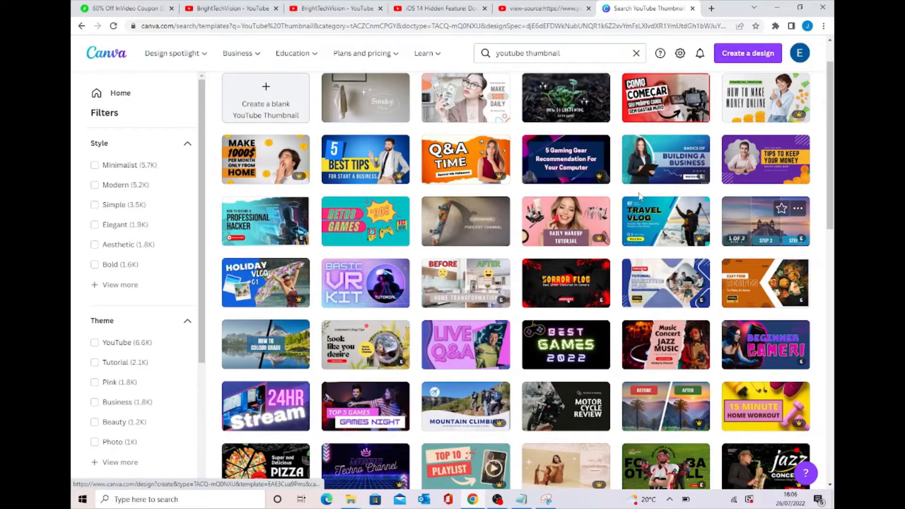
{"action": "scroll", "coordinate": [660, 242], "scroll_direction": "down", "scroll_amount": 2}
{"action": "scroll", "coordinate": [664, 246], "scroll_direction": "down", "scroll_amount": 2}
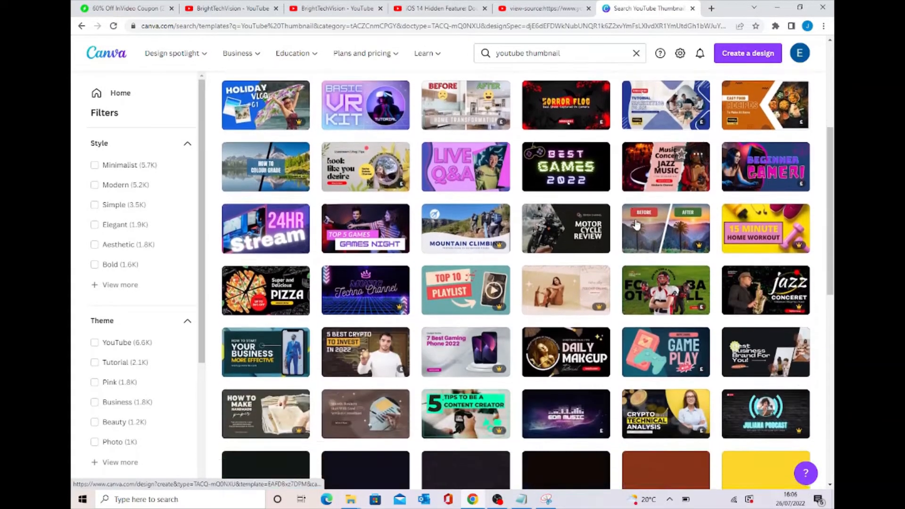
{"action": "scroll", "coordinate": [637, 225], "scroll_direction": "up", "scroll_amount": 5}
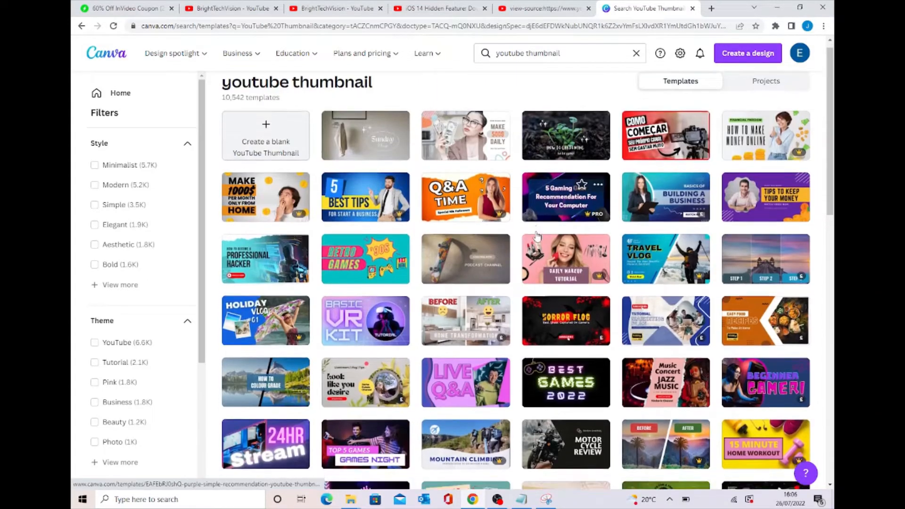
{"action": "scroll", "coordinate": [358, 198], "scroll_direction": "down", "scroll_amount": 1}
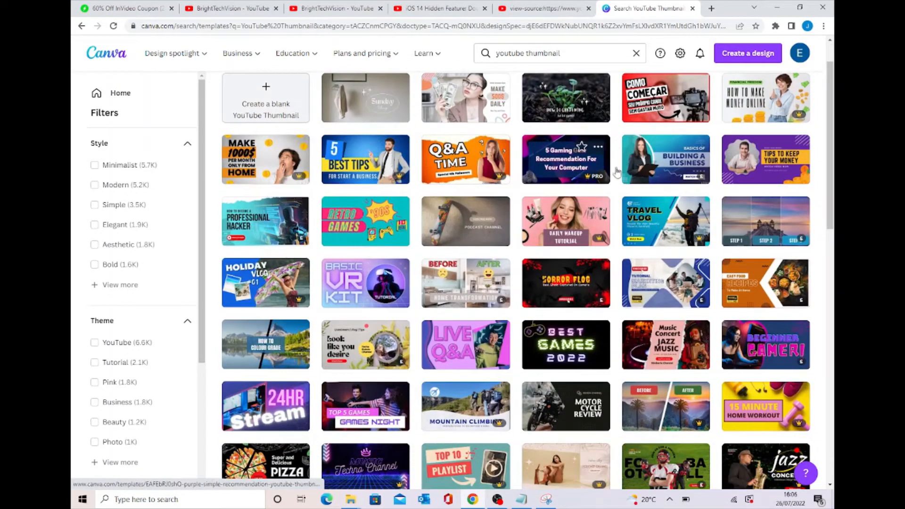
{"action": "scroll", "coordinate": [575, 189], "scroll_direction": "down", "scroll_amount": 3}
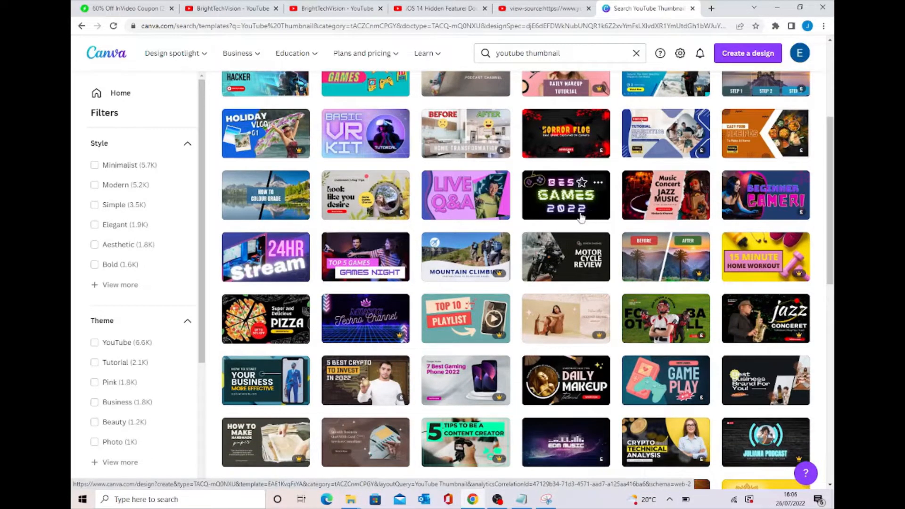
{"action": "scroll", "coordinate": [537, 213], "scroll_direction": "down", "scroll_amount": 3}
{"action": "scroll", "coordinate": [536, 213], "scroll_direction": "down", "scroll_amount": 2}
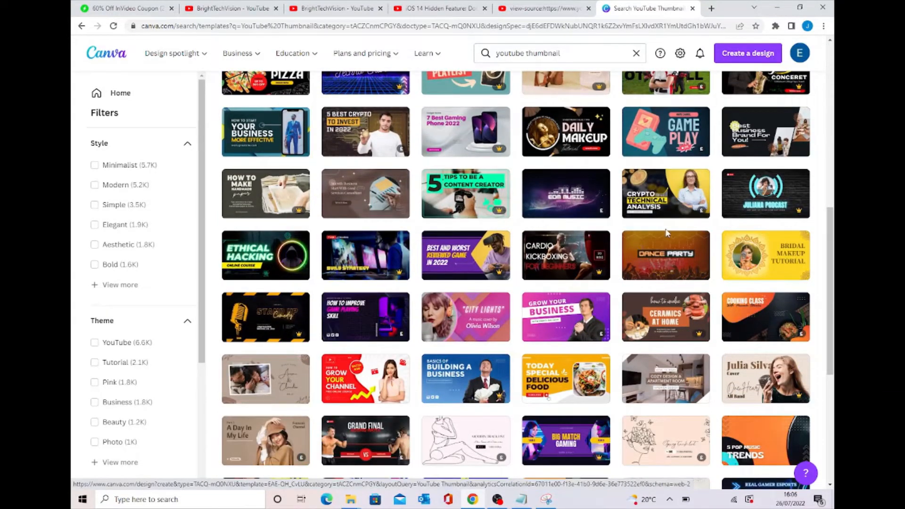
{"action": "scroll", "coordinate": [640, 179], "scroll_direction": "down", "scroll_amount": 1}
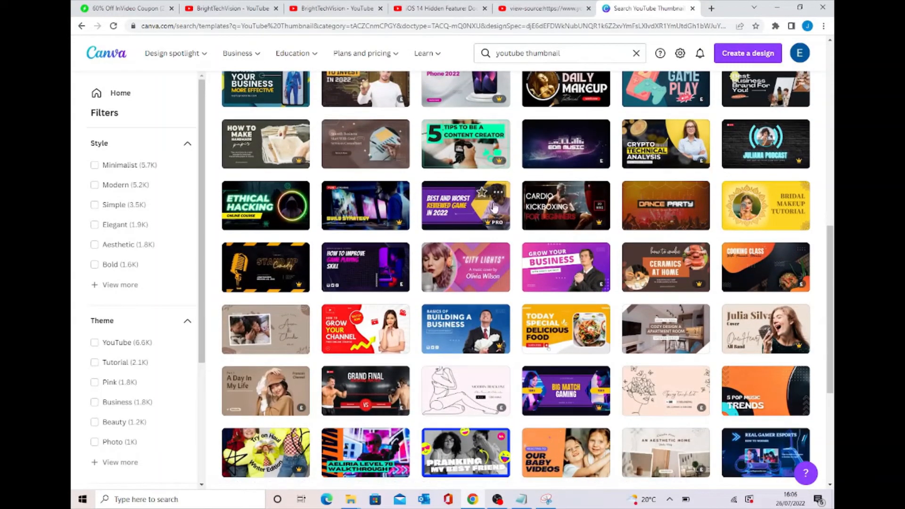
{"action": "scroll", "coordinate": [493, 207], "scroll_direction": "up", "scroll_amount": 5}
{"action": "scroll", "coordinate": [494, 207], "scroll_direction": "up", "scroll_amount": 4}
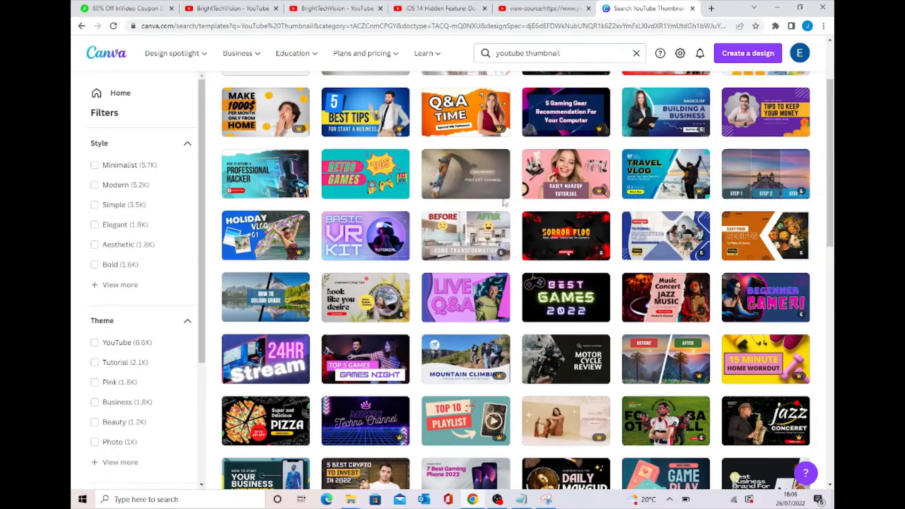
{"action": "scroll", "coordinate": [496, 252], "scroll_direction": "up", "scroll_amount": 2}
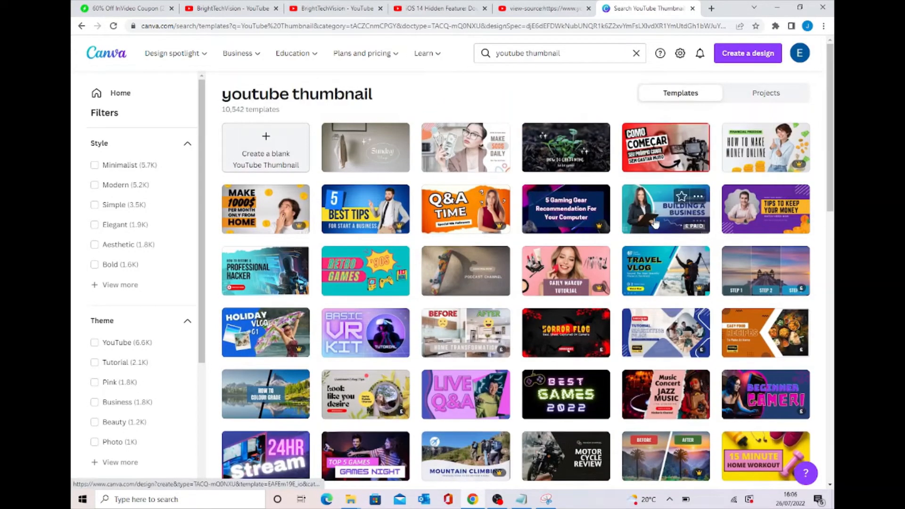
Open the purple gaming thumbnail template titled "SOL LUNA: CLAN BATTLES" for editing
{"action": "scroll", "coordinate": [652, 228], "scroll_direction": "down", "scroll_amount": 5}
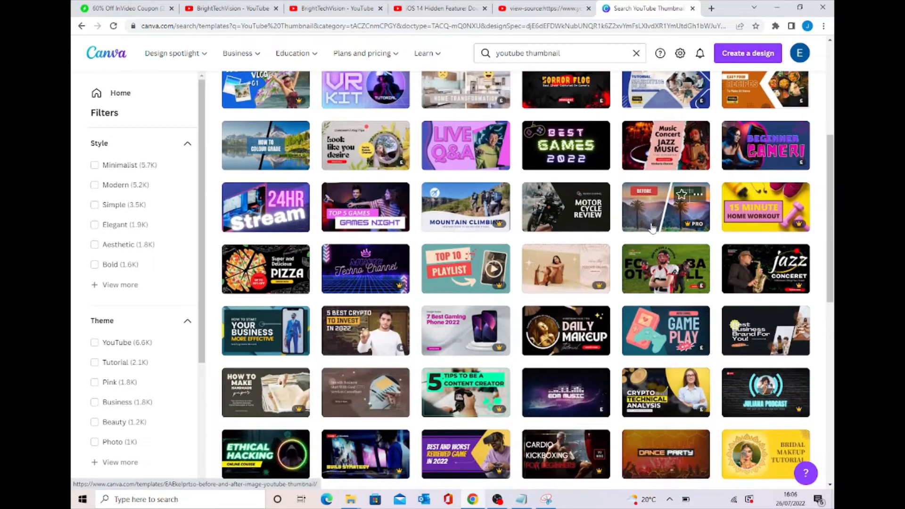
{"action": "scroll", "coordinate": [652, 228], "scroll_direction": "down", "scroll_amount": 7}
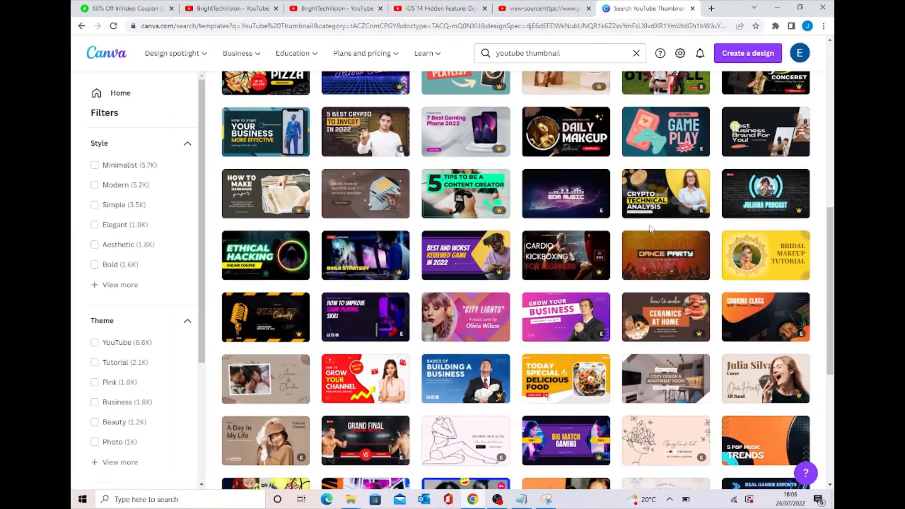
{"action": "scroll", "coordinate": [651, 234], "scroll_direction": "down", "scroll_amount": 2}
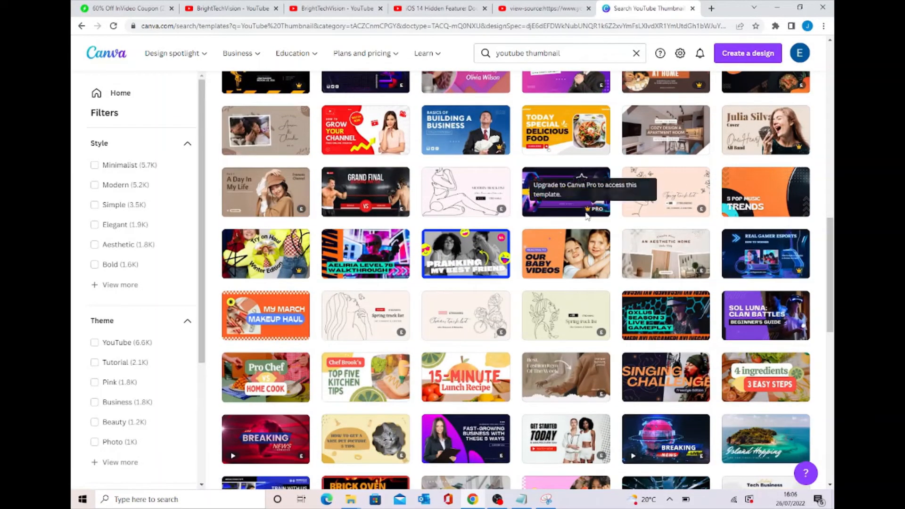
{"action": "scroll", "coordinate": [590, 216], "scroll_direction": "down", "scroll_amount": 1}
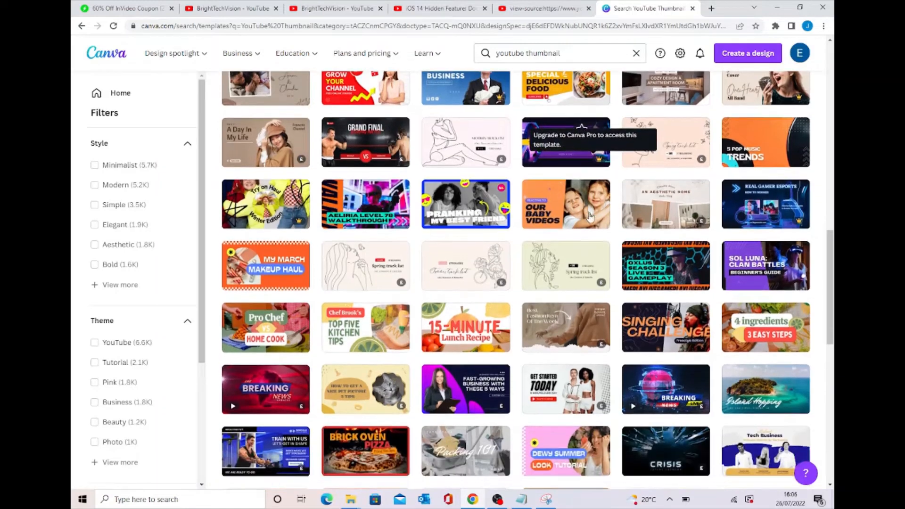
{"action": "left_click", "coordinate": [761, 276]}
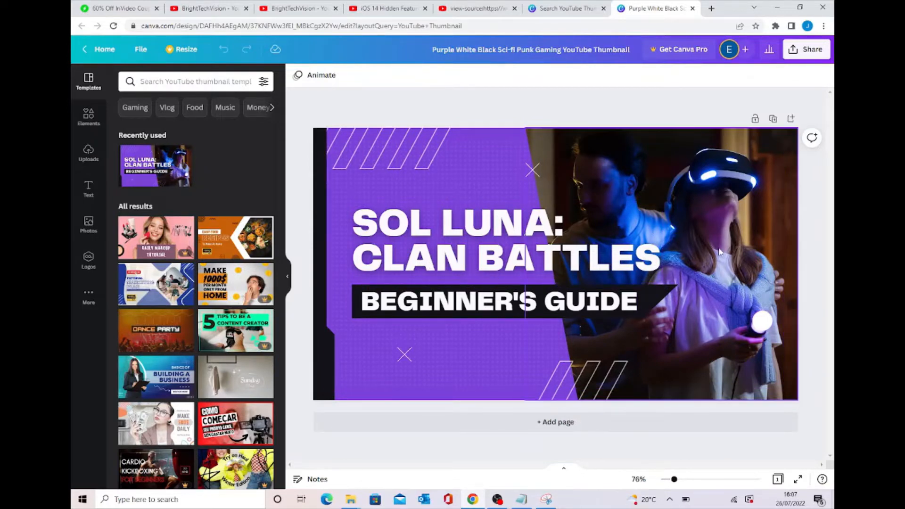
Delete the VR headset photo from its frame and the "BEGINNER'S GUIDE" text from the thumbnail
{"action": "left_click", "coordinate": [733, 265]}
{"action": "key", "text": "Delete"}
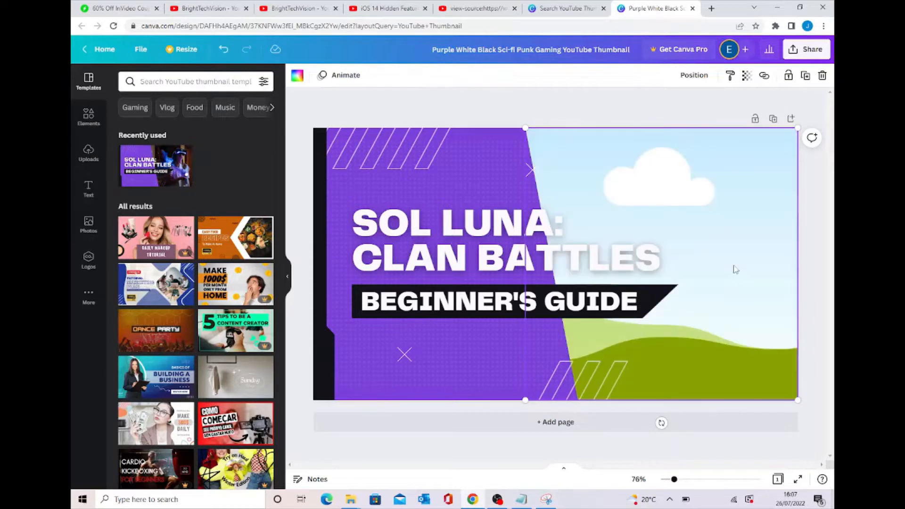
{"action": "left_click", "coordinate": [615, 300]}
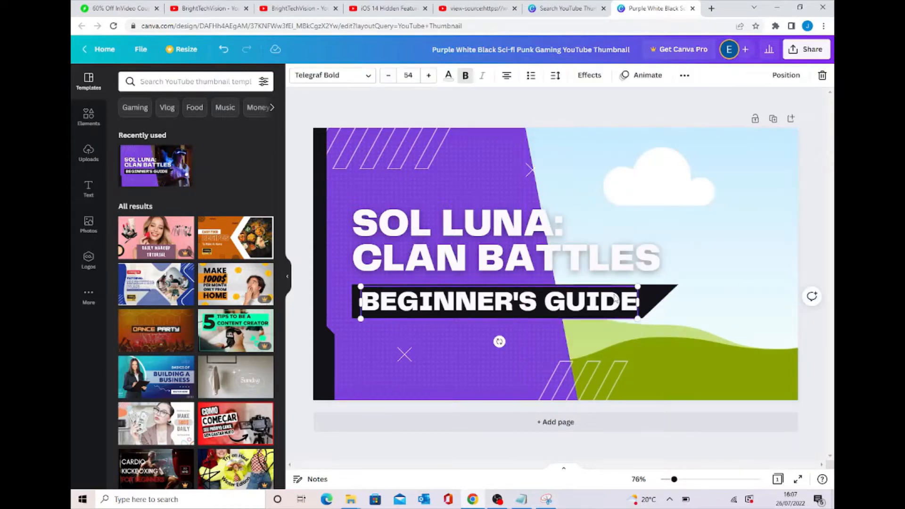
{"action": "left_click", "coordinate": [615, 300]}
{"action": "key", "text": "Delete"}
Delete the "SOL LUNA: CLAN BATTLES" title text from the thumbnail
{"action": "left_click", "coordinate": [608, 265]}
{"action": "triple_click", "coordinate": [607, 264]}
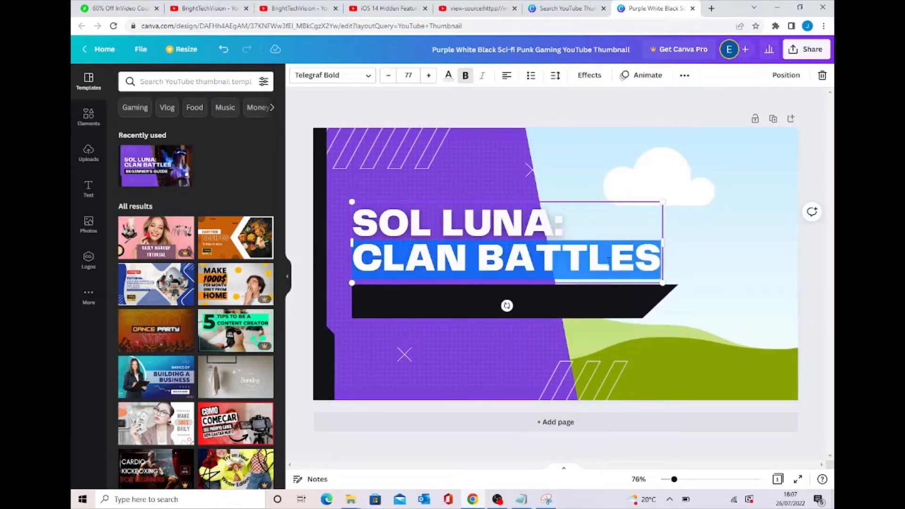
{"action": "triple_click", "coordinate": [515, 231]}
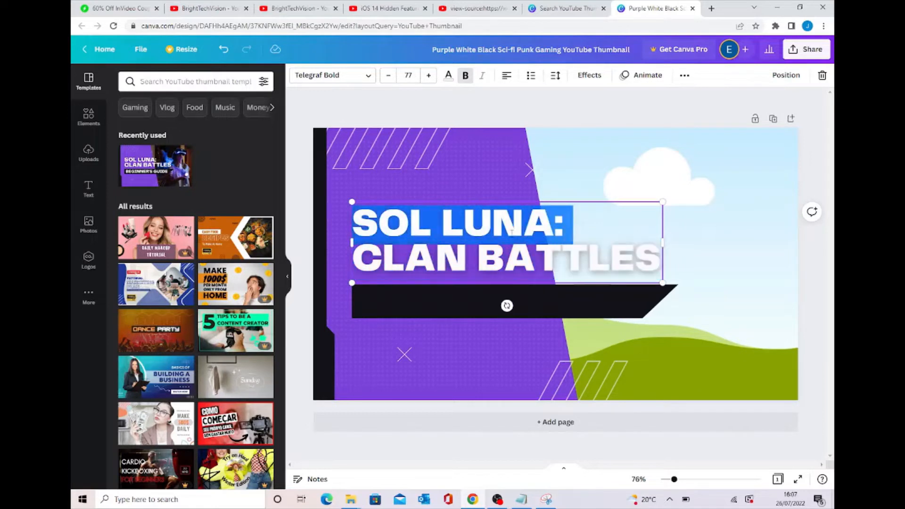
{"action": "key", "text": "BackSpace"}
{"action": "double_click", "coordinate": [564, 237]}
{"action": "left_click", "coordinate": [564, 236]}
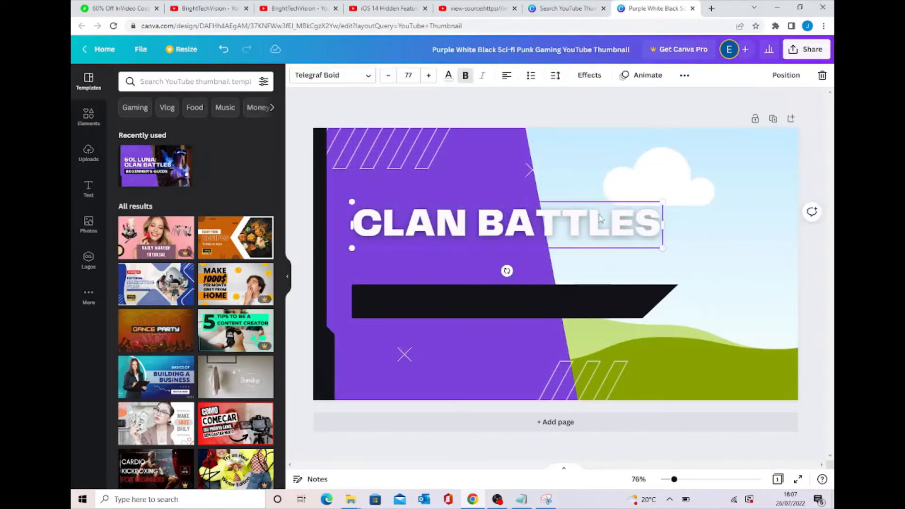
{"action": "key", "text": "Delete"}
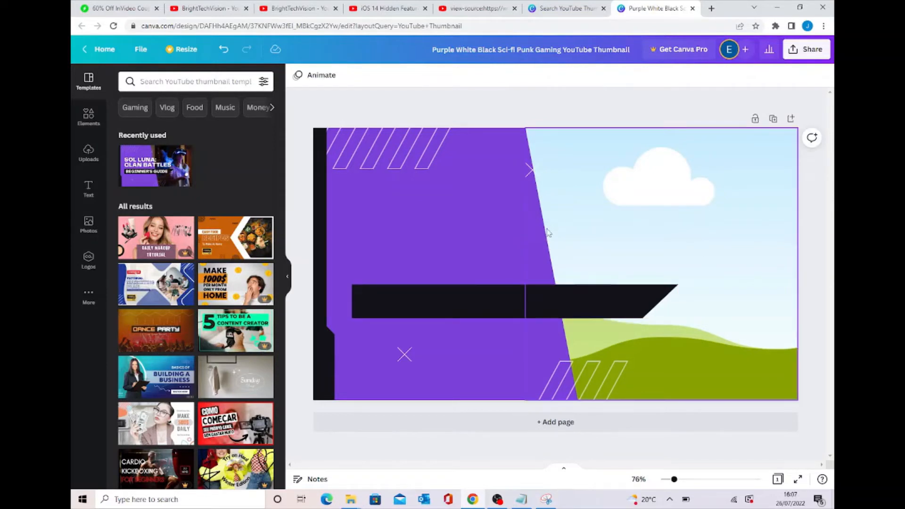
Delete both crosses, both slanted-line patterns and the two black banner shapes from the thumbnail
{"action": "left_click", "coordinate": [405, 353]}
{"action": "key", "text": "Delete"}
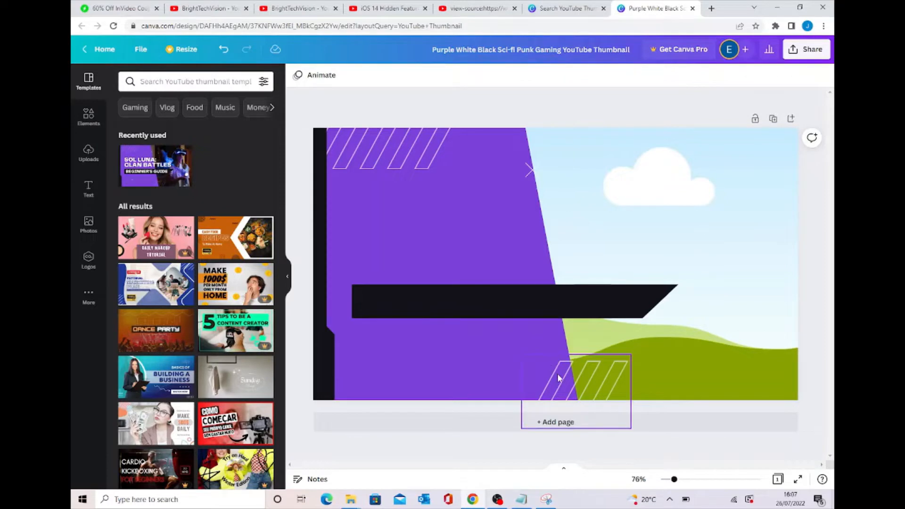
{"action": "left_click", "coordinate": [556, 373]}
{"action": "key", "text": "Delete"}
{"action": "left_click", "coordinate": [482, 312]}
{"action": "key", "text": "Delete"}
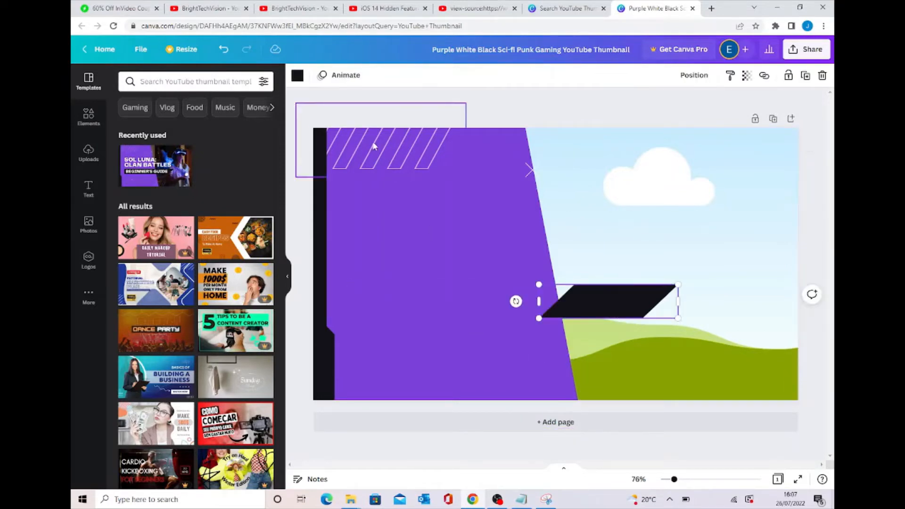
{"action": "left_click", "coordinate": [376, 143]}
{"action": "key", "text": "Delete"}
{"action": "left_click", "coordinate": [530, 169]}
{"action": "key", "text": "Delete"}
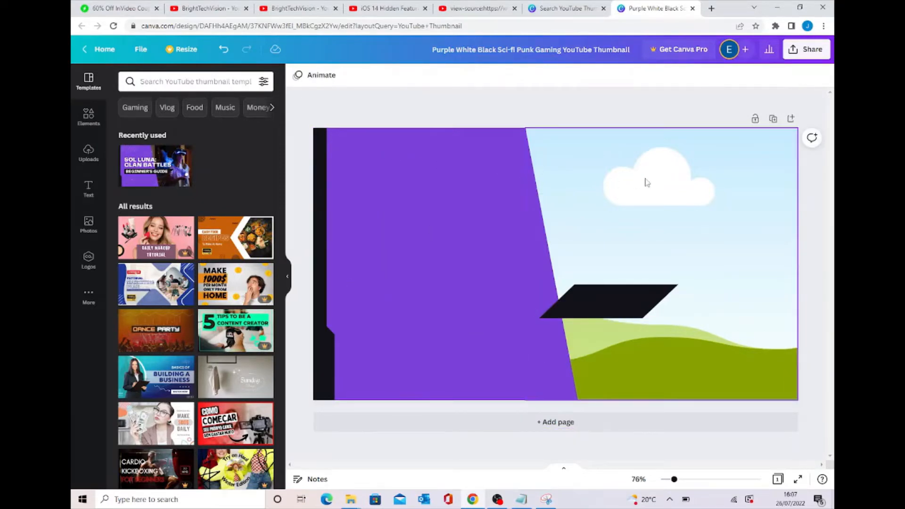
{"action": "left_click", "coordinate": [639, 289]}
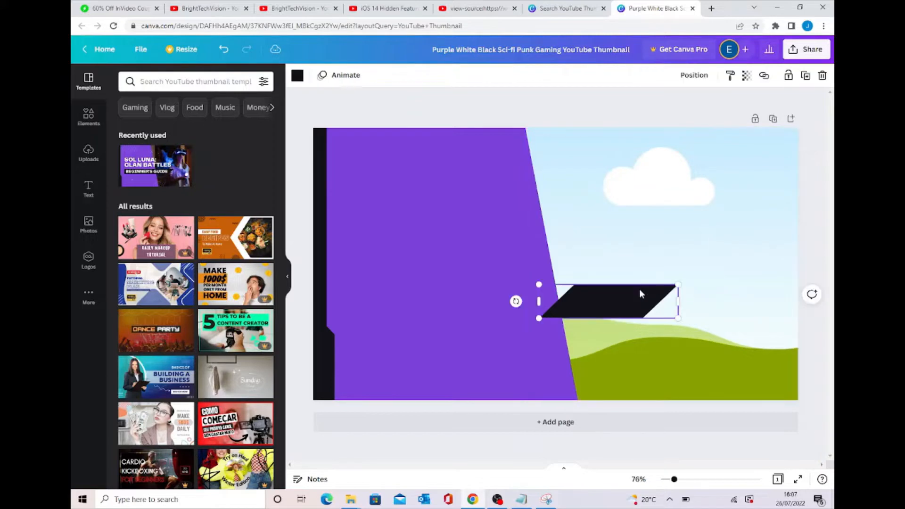
{"action": "key", "text": "Delete"}
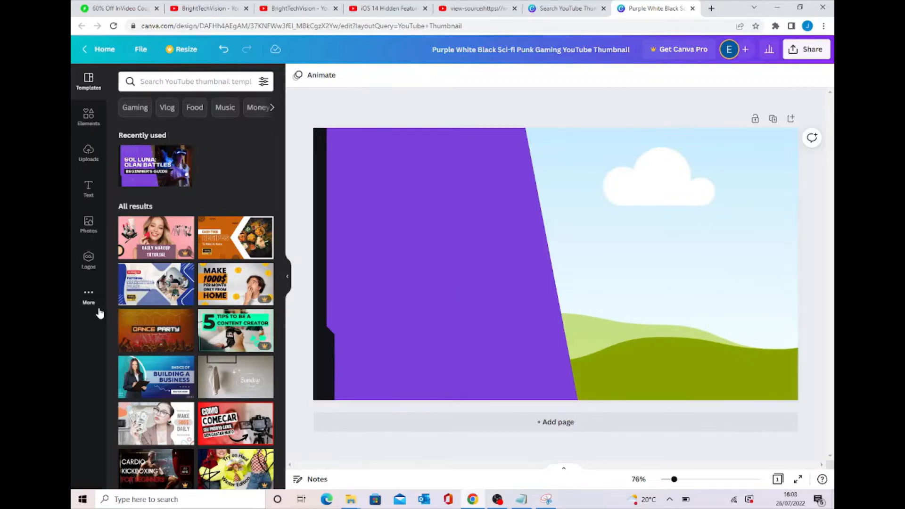
Upload the DemoImage PNG file from the Downloads folder to the uploads
{"action": "left_click", "coordinate": [86, 156]}
{"action": "left_click", "coordinate": [175, 109]}
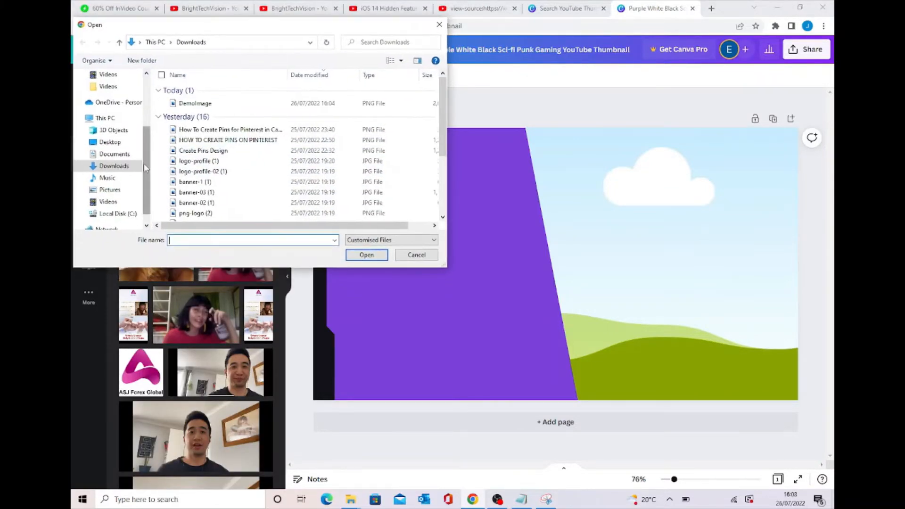
{"action": "scroll", "coordinate": [148, 131], "scroll_direction": "up", "scroll_amount": 2}
{"action": "scroll", "coordinate": [149, 128], "scroll_direction": "up", "scroll_amount": 1}
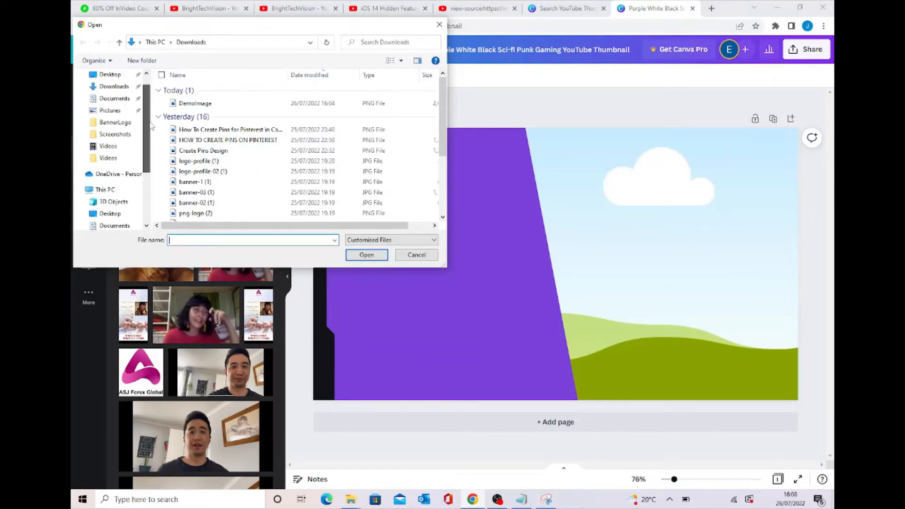
{"action": "left_click", "coordinate": [121, 87]}
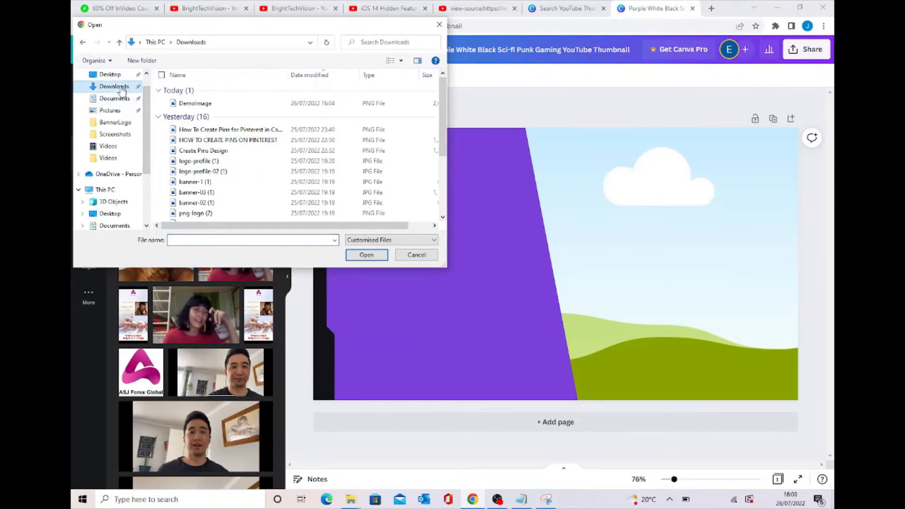
{"action": "left_click", "coordinate": [243, 105]}
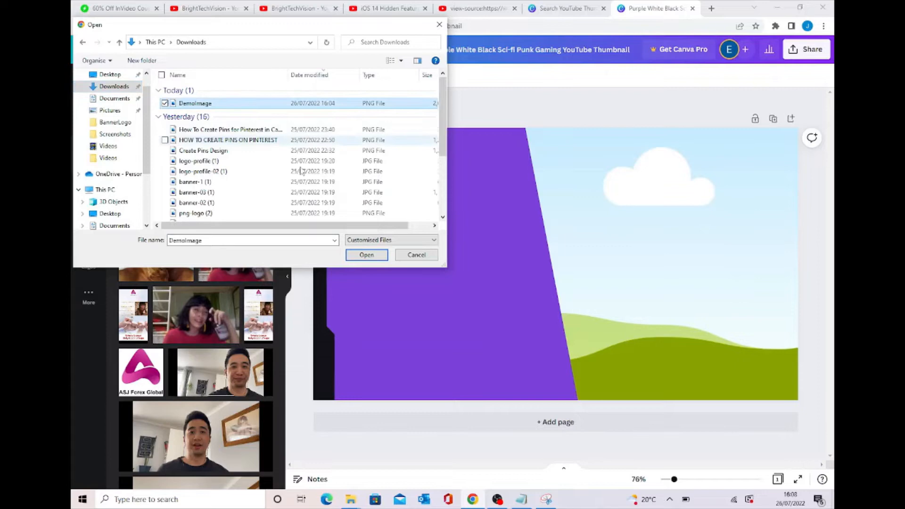
{"action": "left_click", "coordinate": [356, 255]}
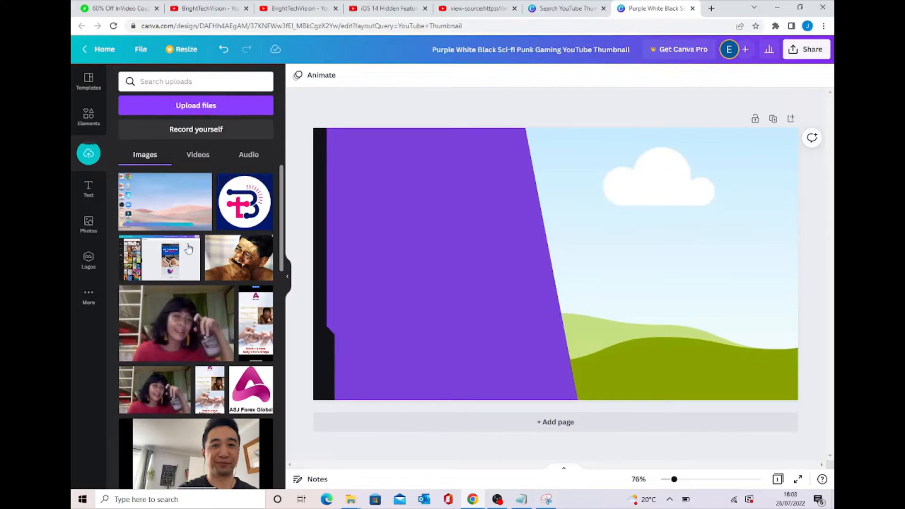
{"action": "left_click_drag", "start_coordinate": [162, 212], "coordinate": [601, 214]}
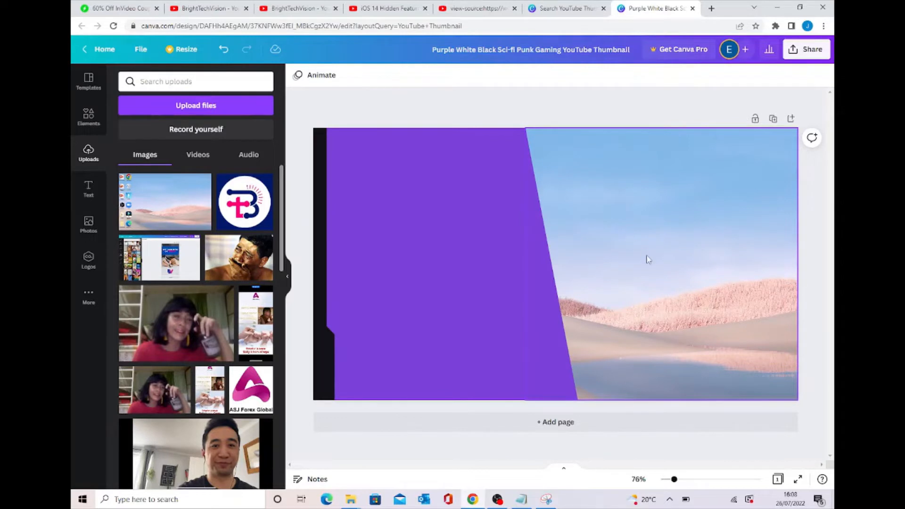
{"action": "left_click_drag", "start_coordinate": [647, 258], "coordinate": [640, 278]}
{"action": "key", "text": "ctrl+z"}
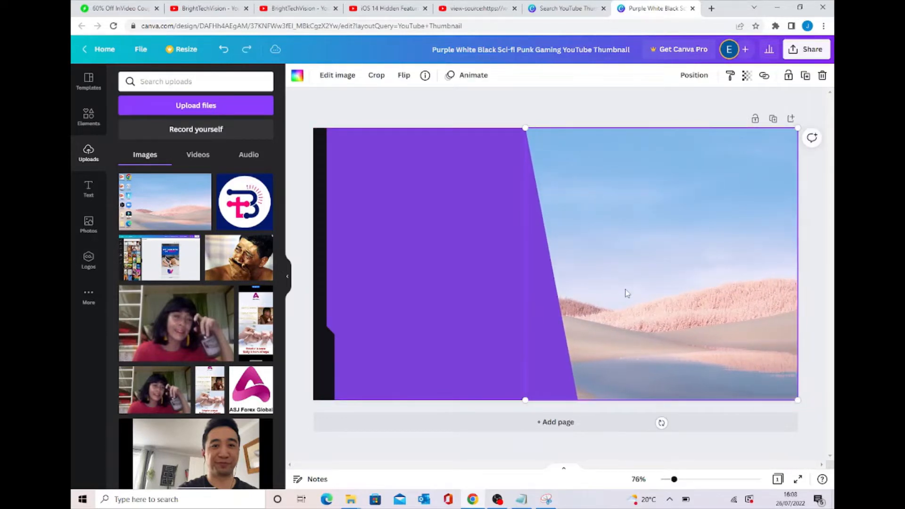
{"action": "key", "text": "ctrl+z"}
Add the uploaded desktop screenshot to the thumbnail and place it in the empty photo frame
{"action": "left_click", "coordinate": [144, 220]}
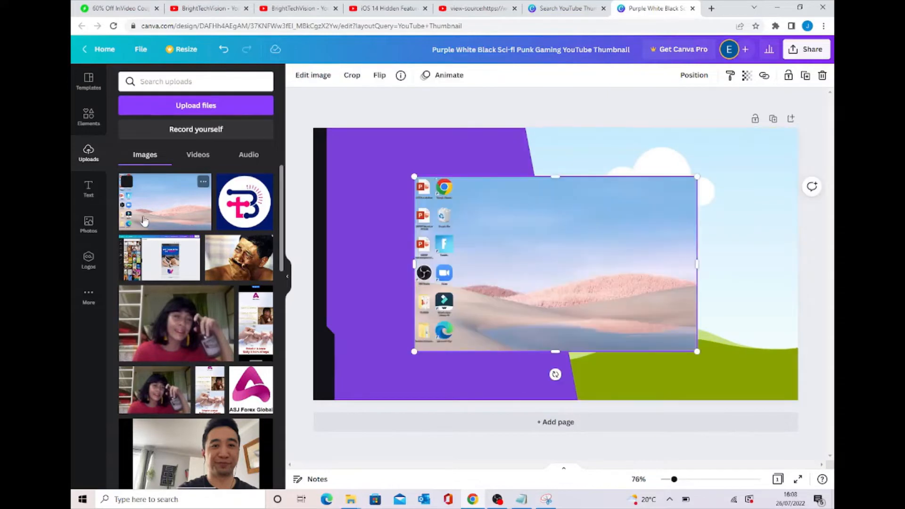
{"action": "left_click_drag", "start_coordinate": [556, 288], "coordinate": [638, 276]}
{"action": "left_click_drag", "start_coordinate": [706, 282], "coordinate": [707, 283]}
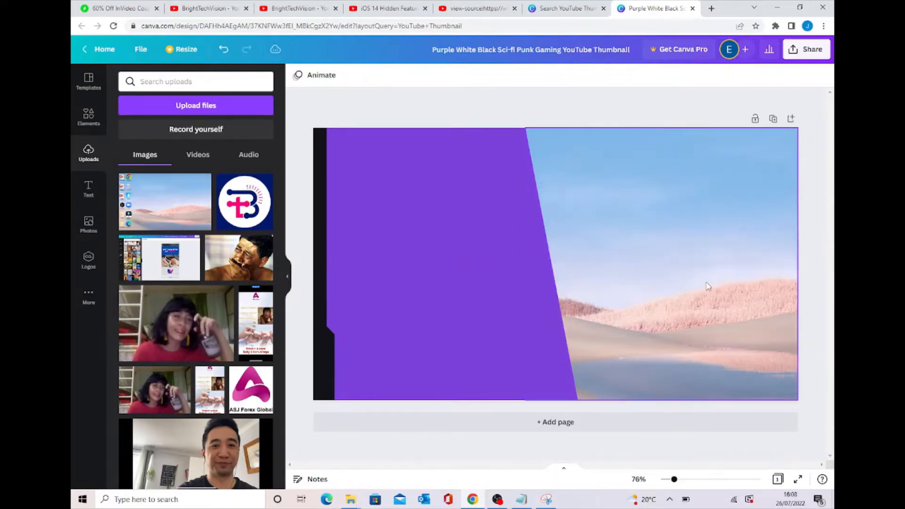
Reposition the desktop screenshot inside its frame so the desktop icons show beside the purple shape's slanted edge
{"action": "double_click", "coordinate": [724, 255]}
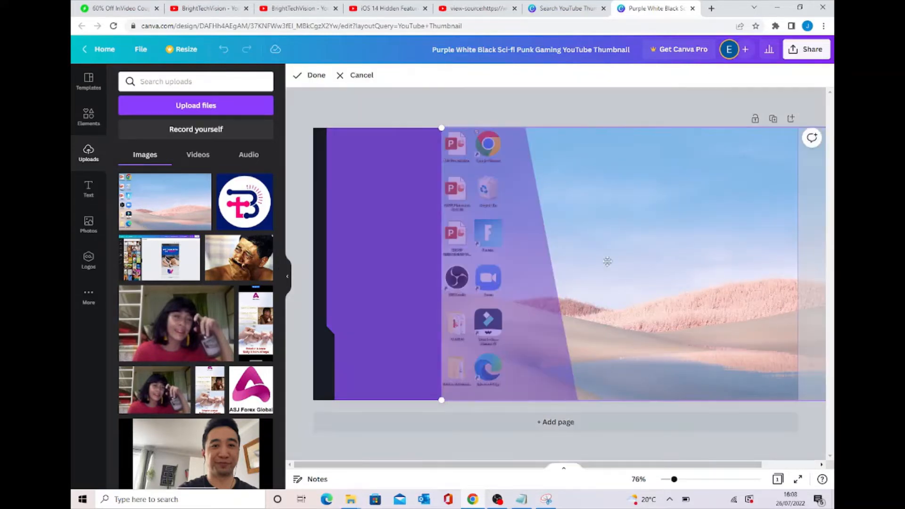
{"action": "left_click_drag", "start_coordinate": [501, 317], "coordinate": [603, 315]}
{"action": "left_click", "coordinate": [469, 298]}
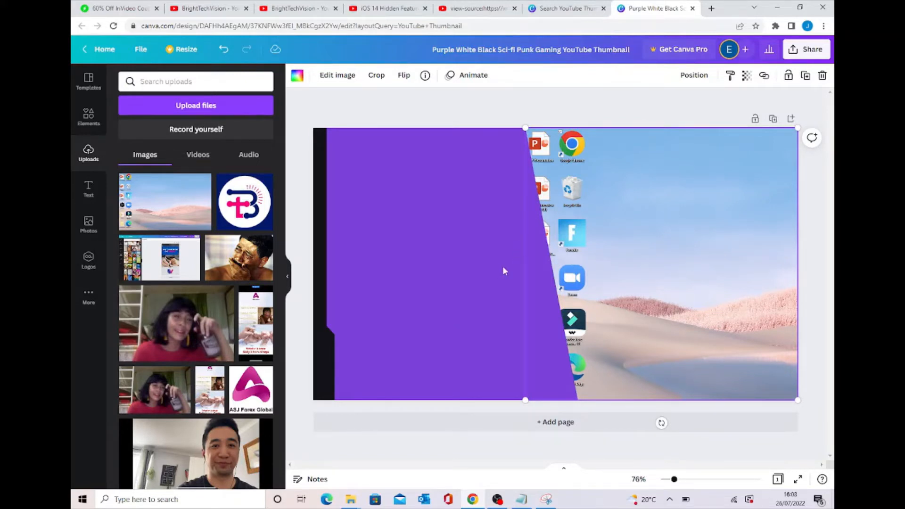
{"action": "left_click", "coordinate": [423, 294]}
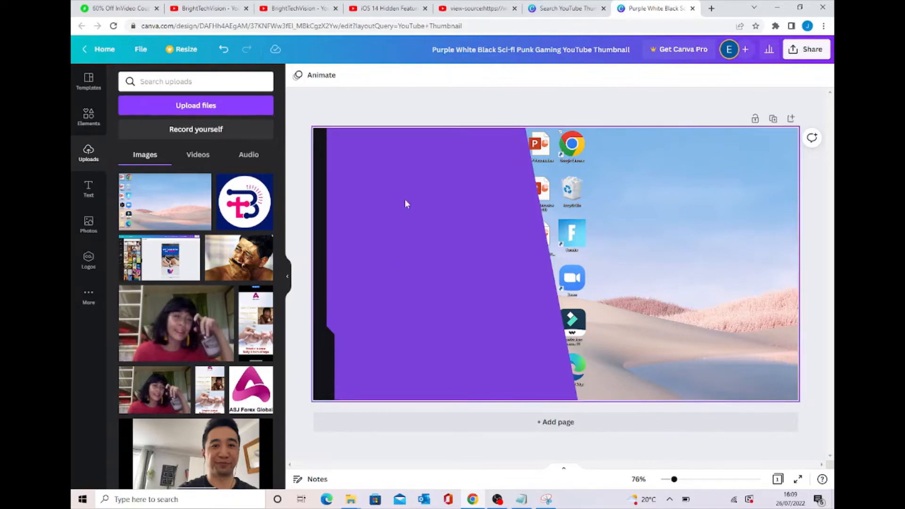
Add the "FREE DELIVERY" font combination to the thumbnail and shrink it to about 728 by 388
{"action": "left_click", "coordinate": [82, 194]}
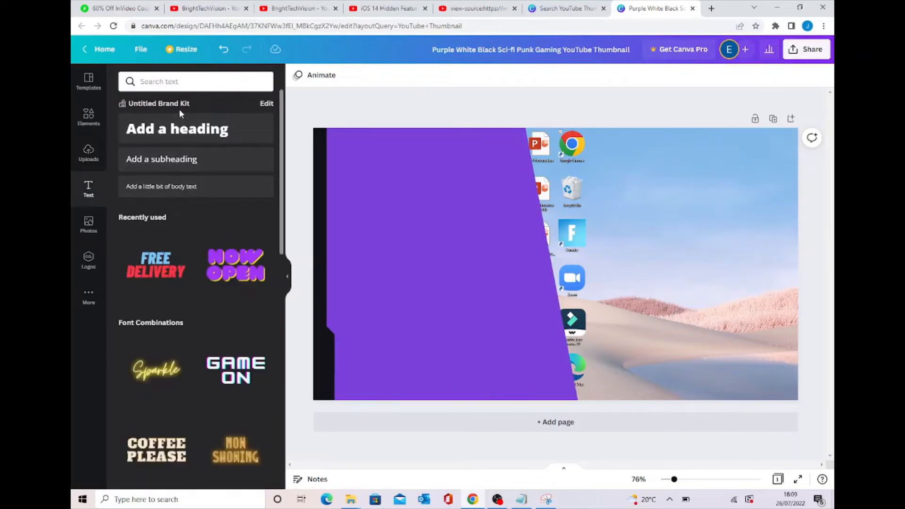
{"action": "scroll", "coordinate": [235, 292], "scroll_direction": "down", "scroll_amount": 3}
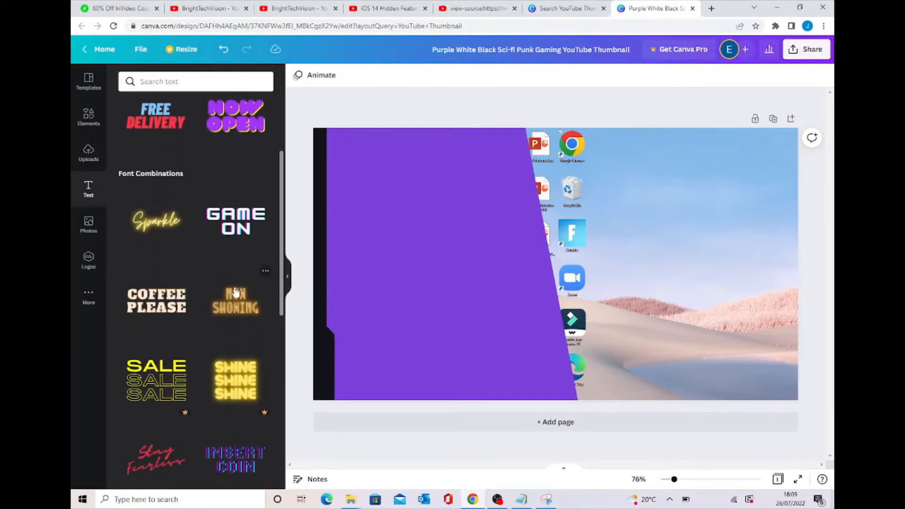
{"action": "scroll", "coordinate": [236, 292], "scroll_direction": "up", "scroll_amount": 3}
{"action": "scroll", "coordinate": [222, 272], "scroll_direction": "down", "scroll_amount": 1}
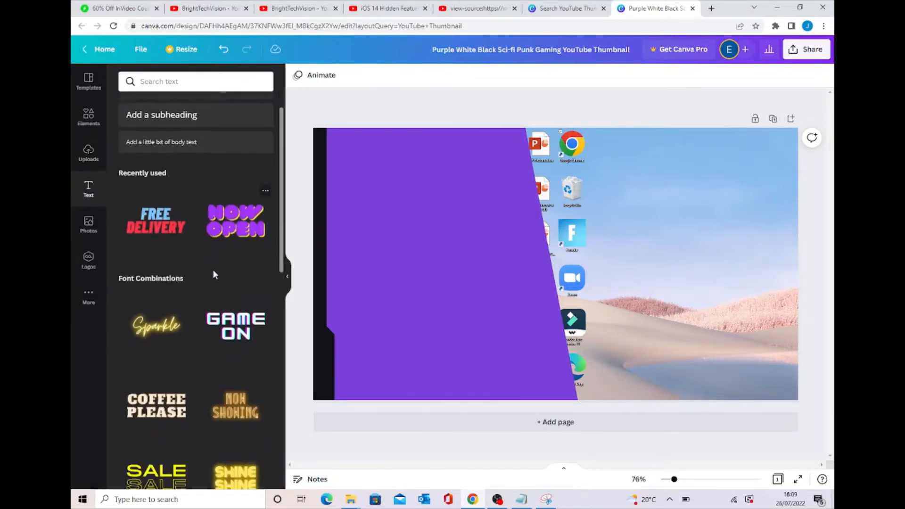
{"action": "scroll", "coordinate": [209, 267], "scroll_direction": "up", "scroll_amount": 1}
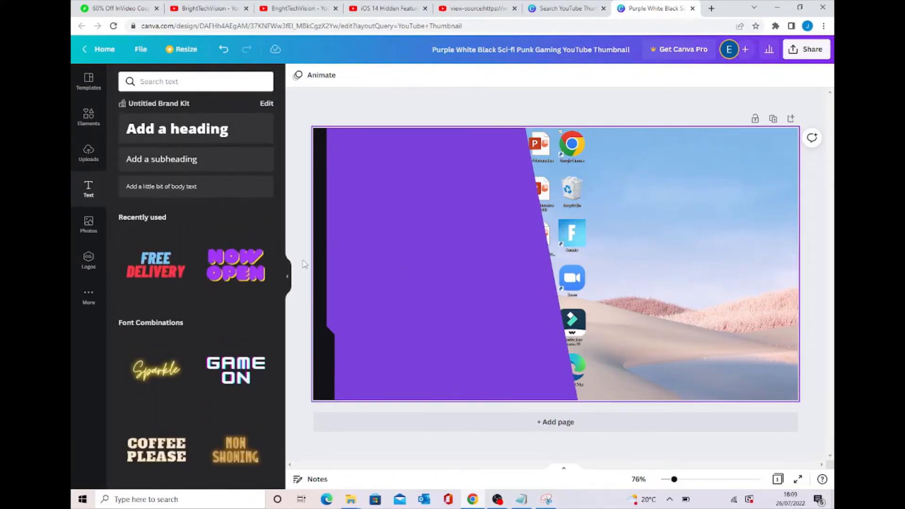
{"action": "left_click", "coordinate": [158, 273]}
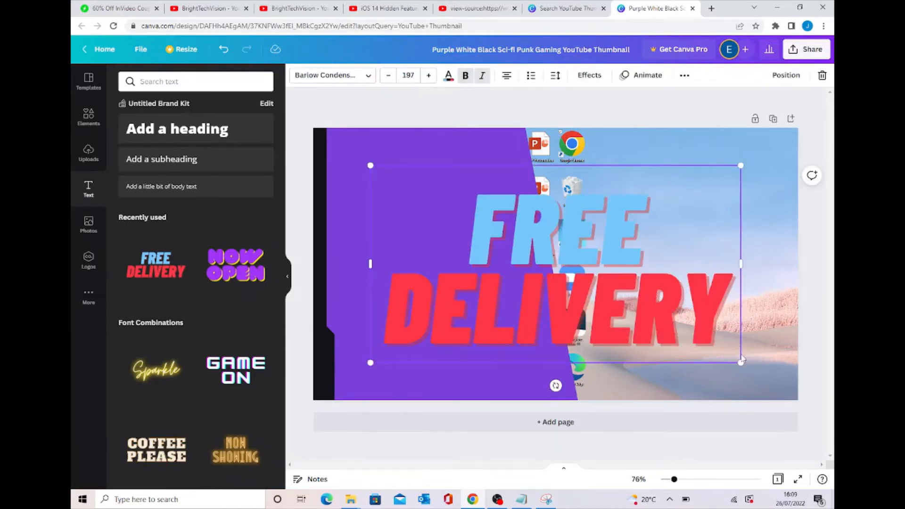
{"action": "left_click_drag", "start_coordinate": [705, 353], "coordinate": [645, 312]}
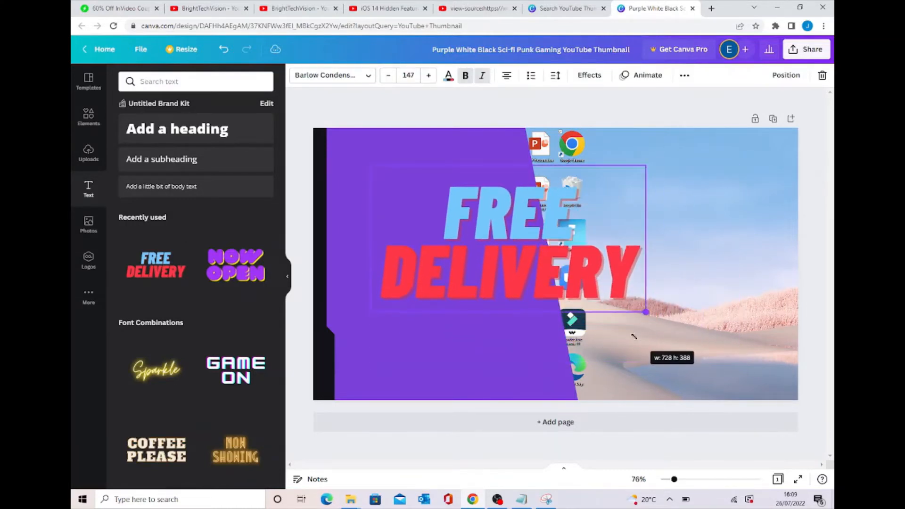
Replace the "FREE DELIVERY" wording with "HOW TO EDIT DESKTOP"
{"action": "double_click", "coordinate": [631, 291]}
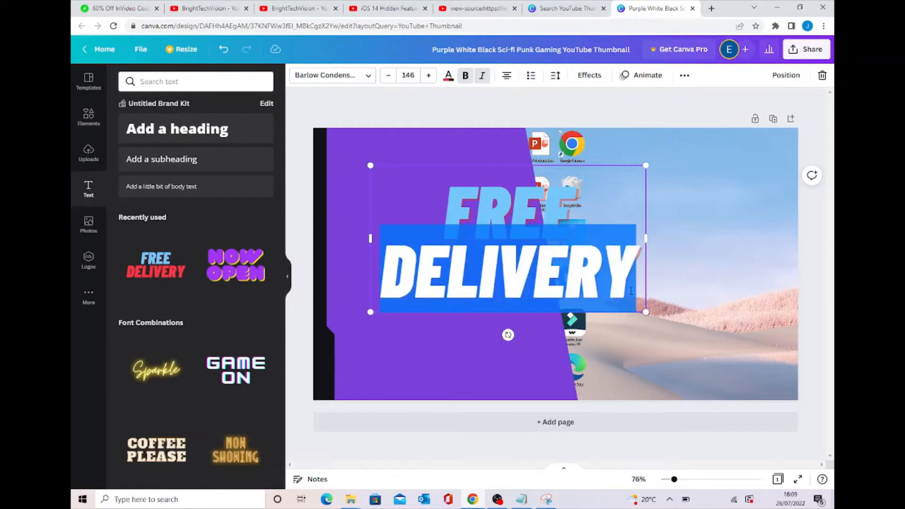
{"action": "key", "text": "BackSpace"}
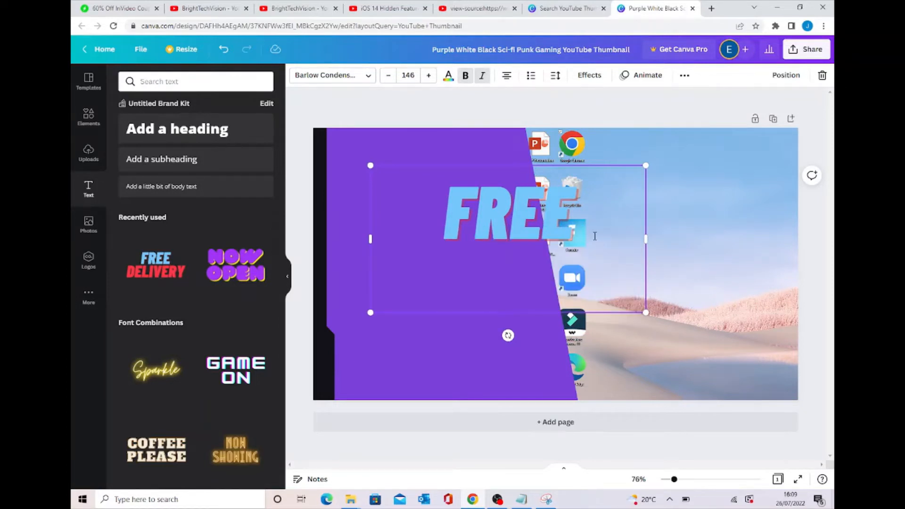
{"action": "key", "text": "ctrl+a"}
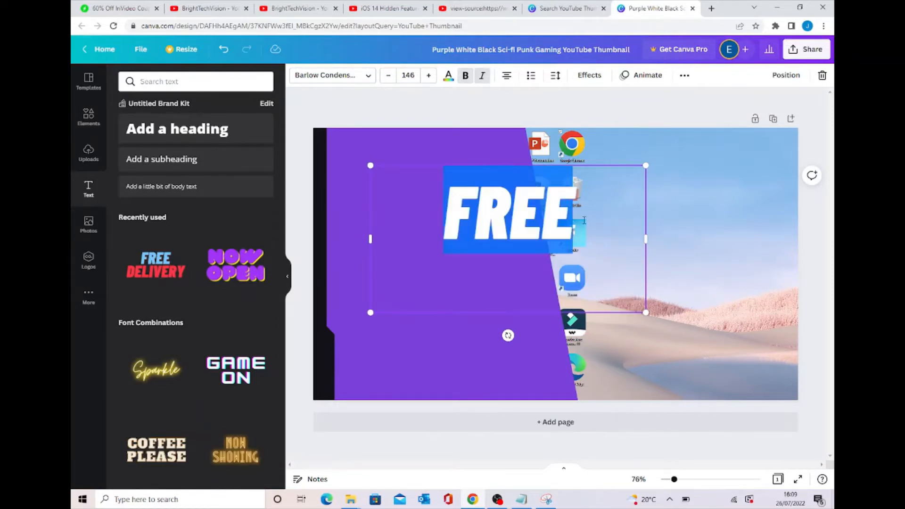
{"action": "key", "text": "BackSpace"}
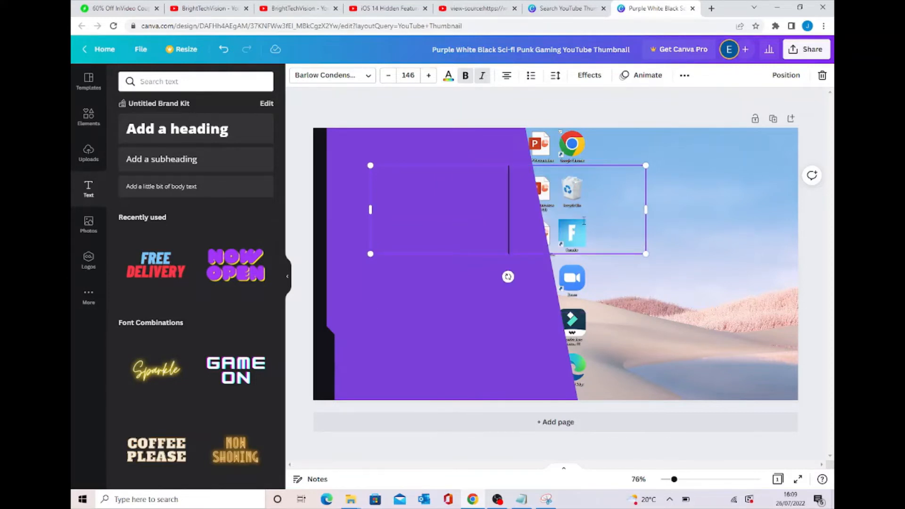
{"action": "type", "text": "H"}
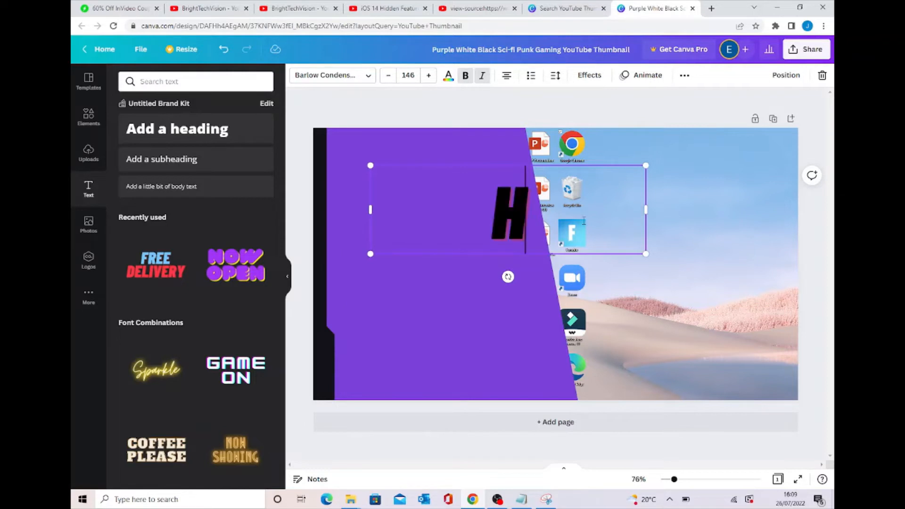
{"action": "type", "text": "OW T"}
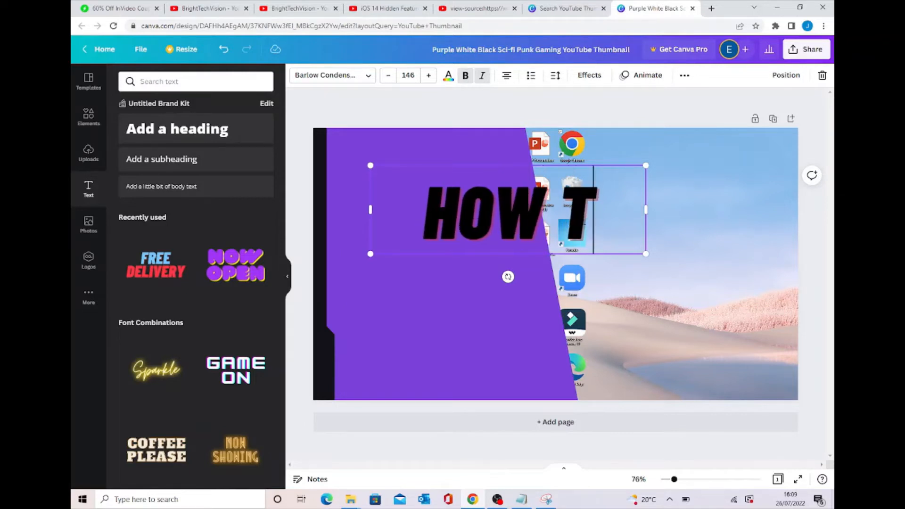
{"action": "type", "text": "O EDIT"}
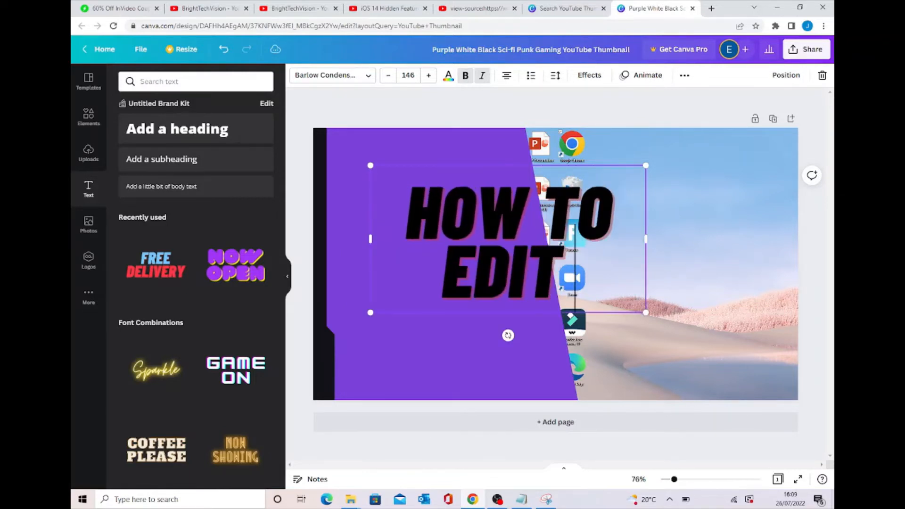
{"action": "type", "text": " DESKTOP"}
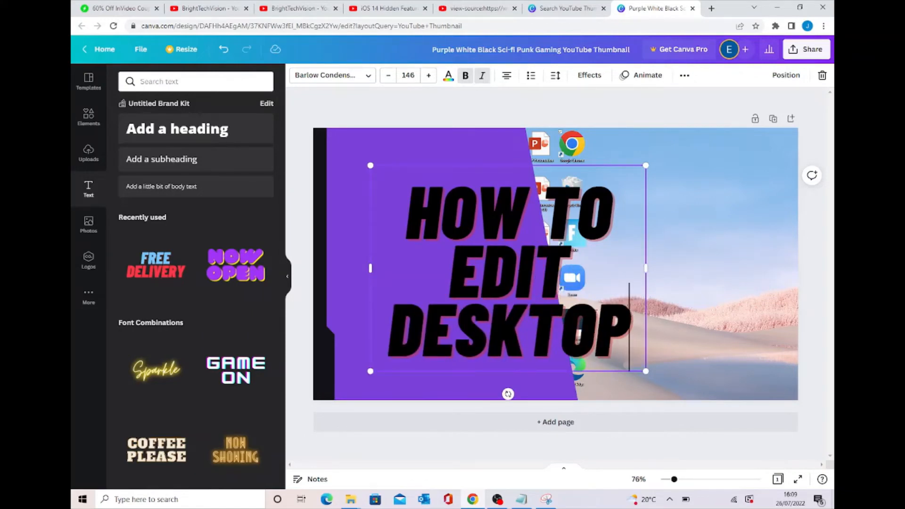
Shrink the "HOW TO EDIT DESKTOP" text to about font size 104 and move it to the upper part of the purple area
{"action": "left_click_drag", "start_coordinate": [629, 340], "coordinate": [414, 218]}
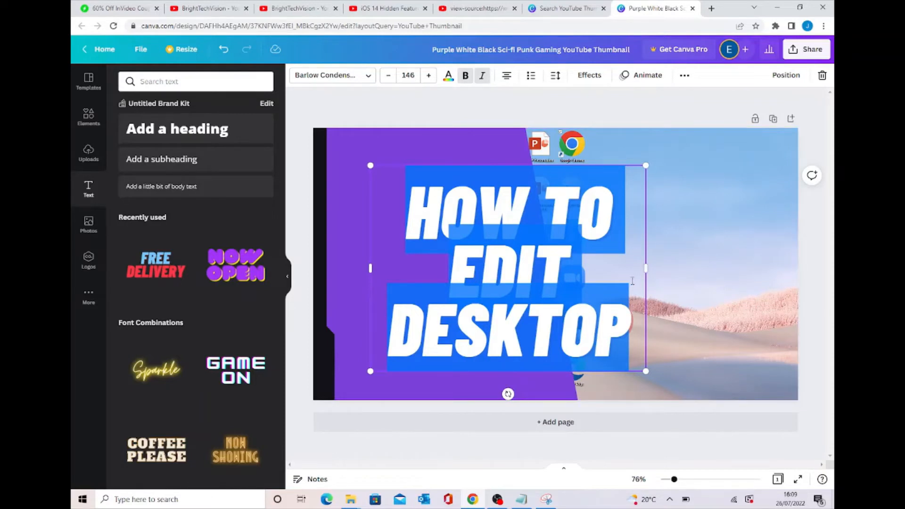
{"action": "left_click_drag", "start_coordinate": [647, 165], "coordinate": [567, 229]}
{"action": "left_click", "coordinate": [662, 110]}
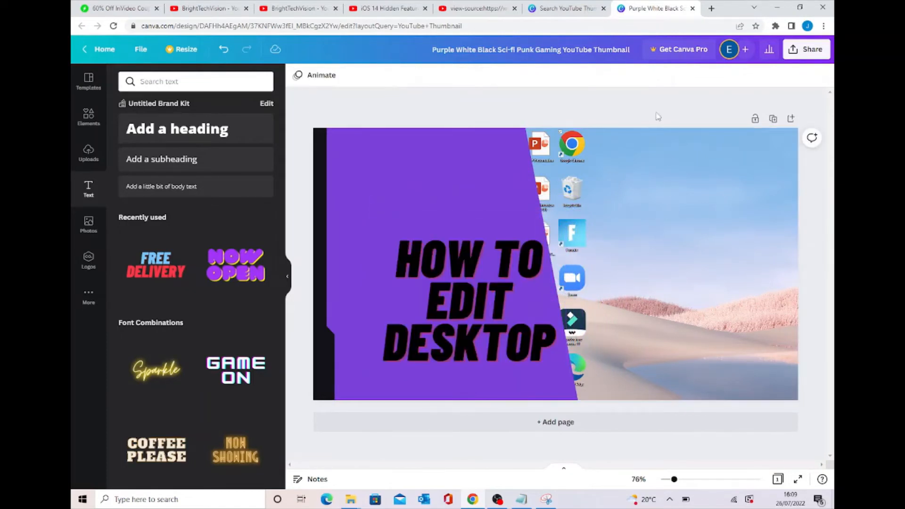
{"action": "left_click", "coordinate": [499, 295]}
{"action": "left_click_drag", "start_coordinate": [483, 296], "coordinate": [463, 211]}
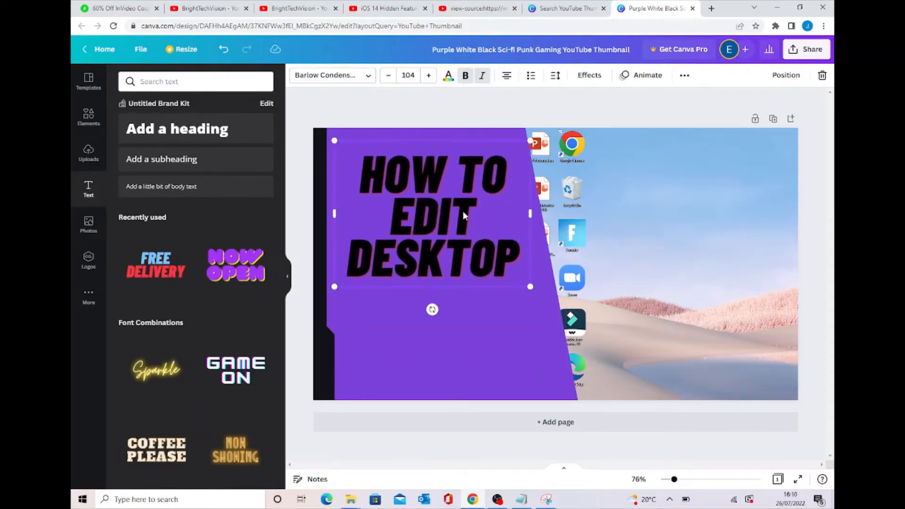
{"action": "left_click", "coordinate": [486, 322]}
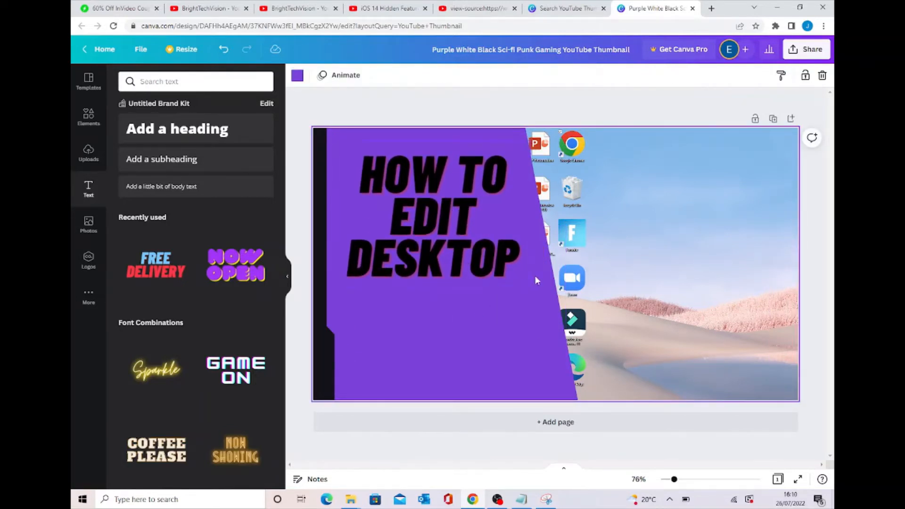
Change the thumbnail's purple background colour to the light blue default colour
{"action": "double_click", "coordinate": [485, 262]}
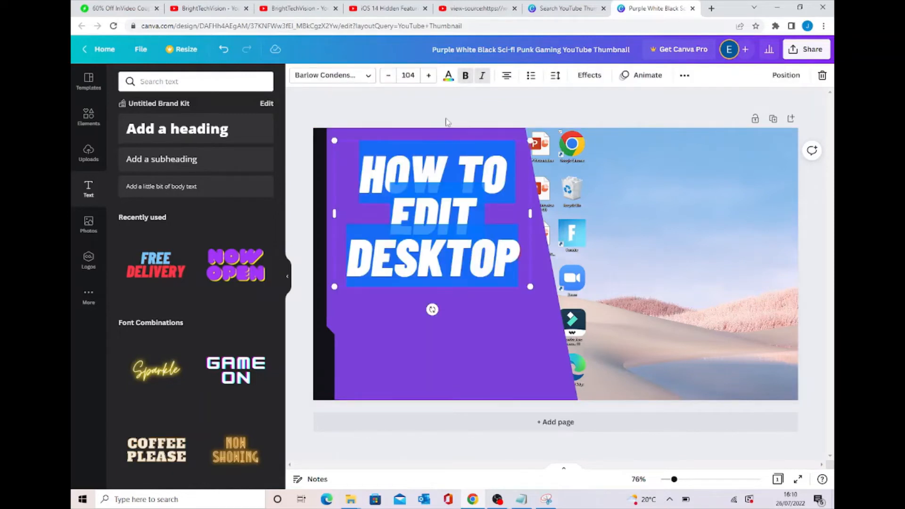
{"action": "left_click", "coordinate": [471, 341]}
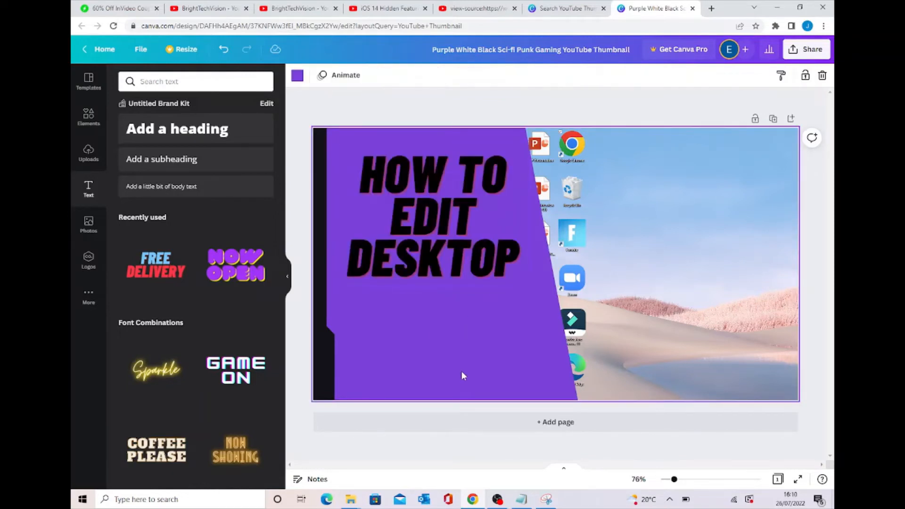
{"action": "left_click", "coordinate": [297, 76]}
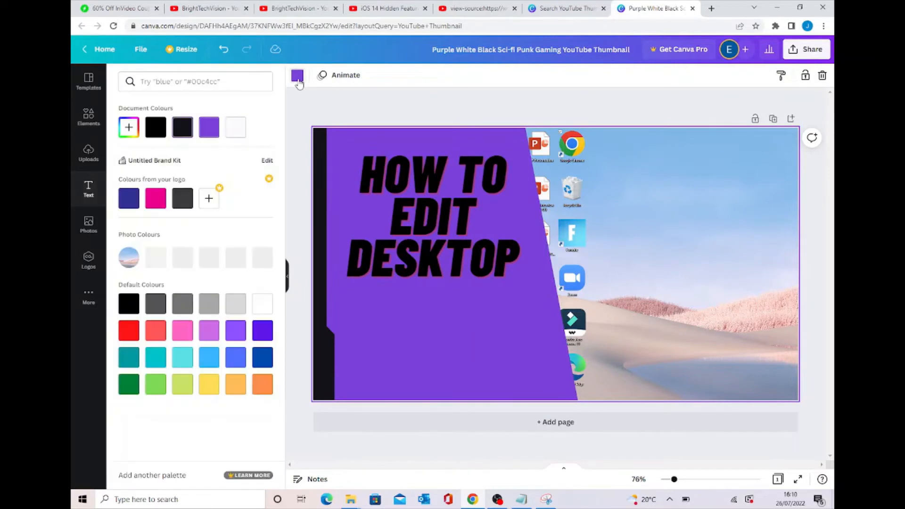
{"action": "left_click", "coordinate": [208, 359]}
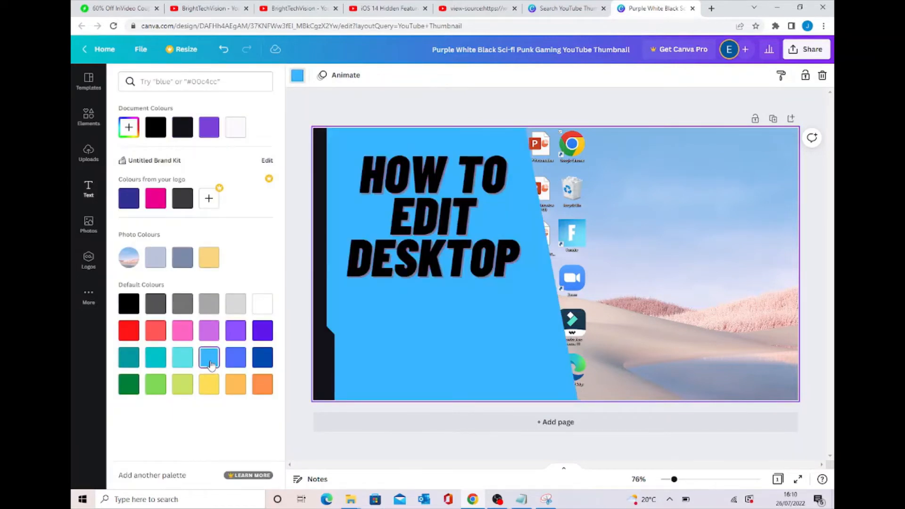
Change the whole "HOW TO EDIT DESKTOP" title to the off-white document colour
{"action": "double_click", "coordinate": [444, 253]}
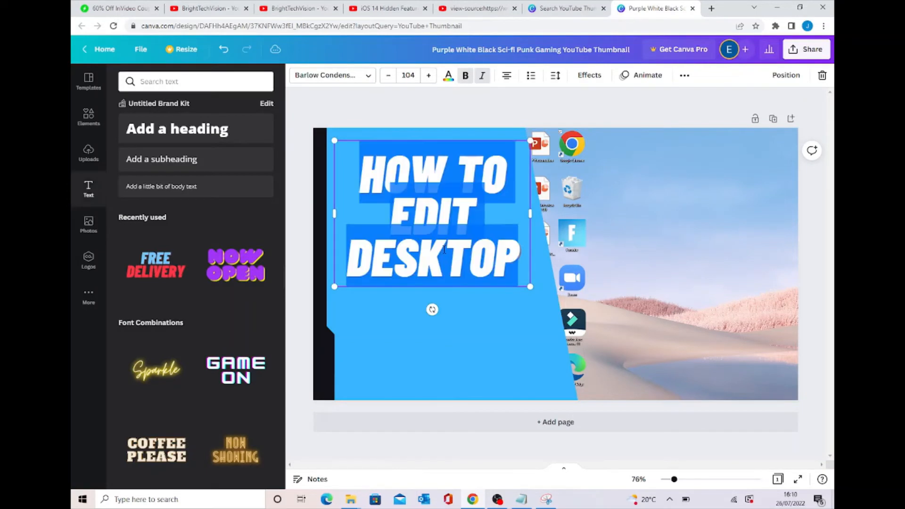
{"action": "left_click", "coordinate": [450, 76]}
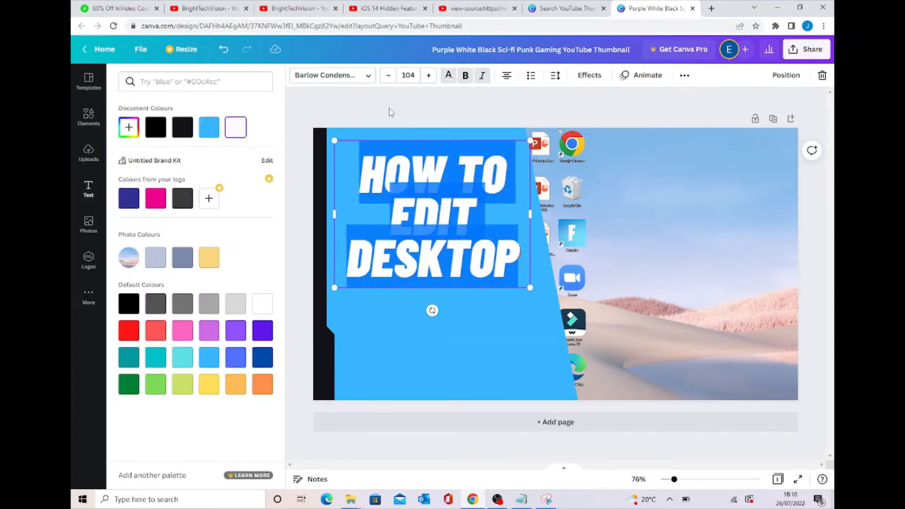
{"action": "key", "text": "Escape"}
{"action": "key", "text": "Escape"}
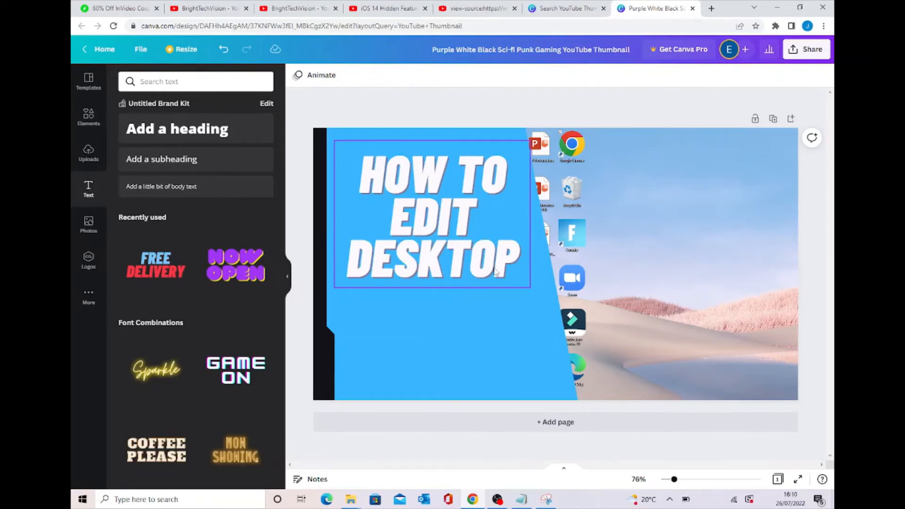
Recolour only the word "DESKTOP" in the title with the magenta colour from the logo colours
{"action": "double_click", "coordinate": [478, 265]}
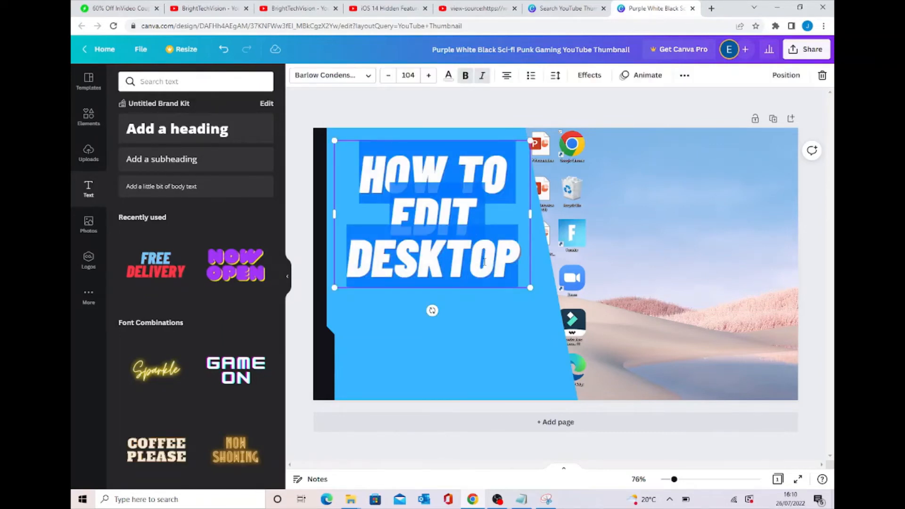
{"action": "left_click", "coordinate": [637, 101]}
{"action": "left_click", "coordinate": [520, 250]}
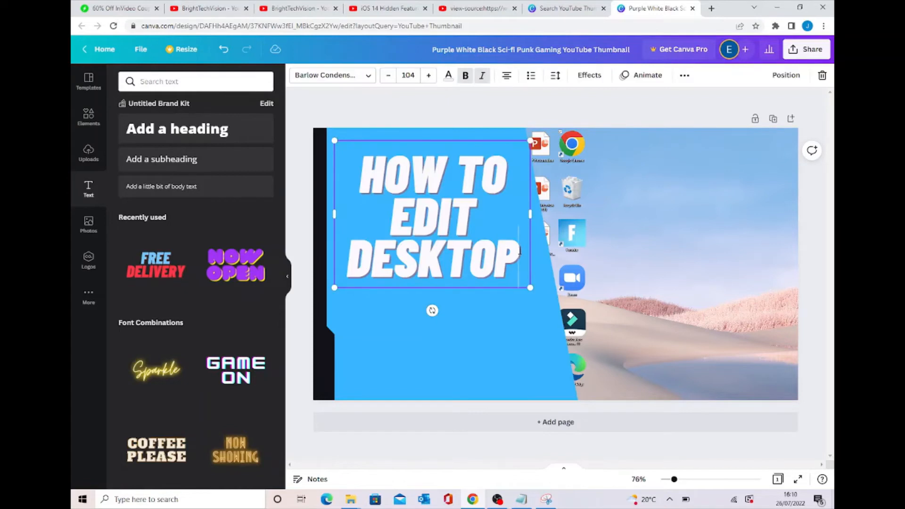
{"action": "left_click_drag", "start_coordinate": [520, 250], "coordinate": [355, 252]}
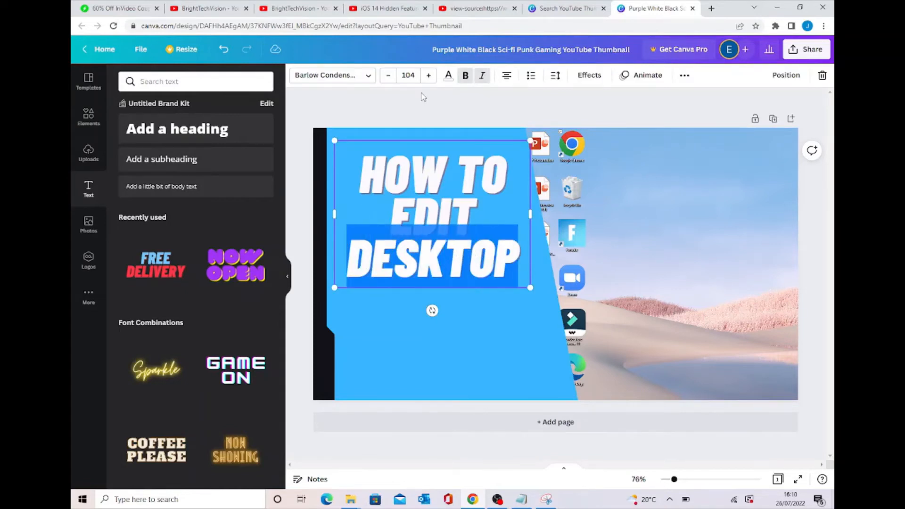
{"action": "left_click", "coordinate": [449, 75]}
{"action": "left_click", "coordinate": [155, 198]}
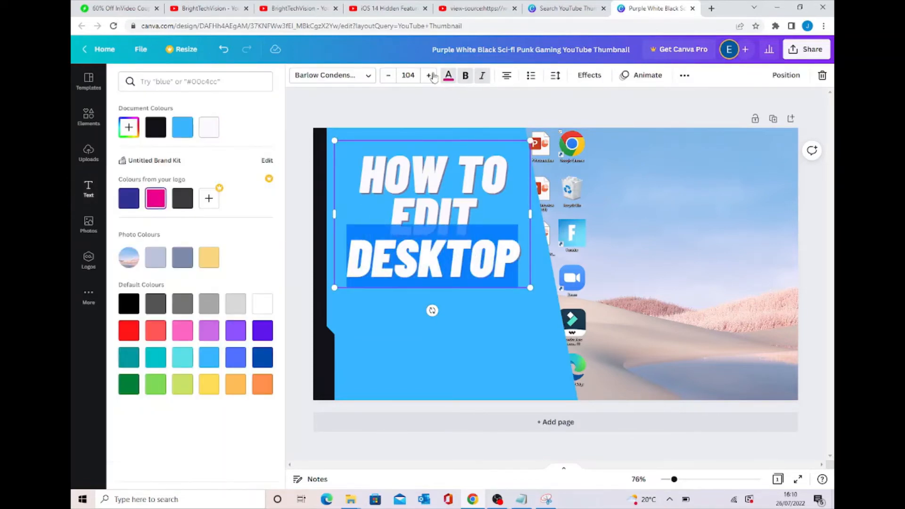
{"action": "left_click", "coordinate": [458, 111]}
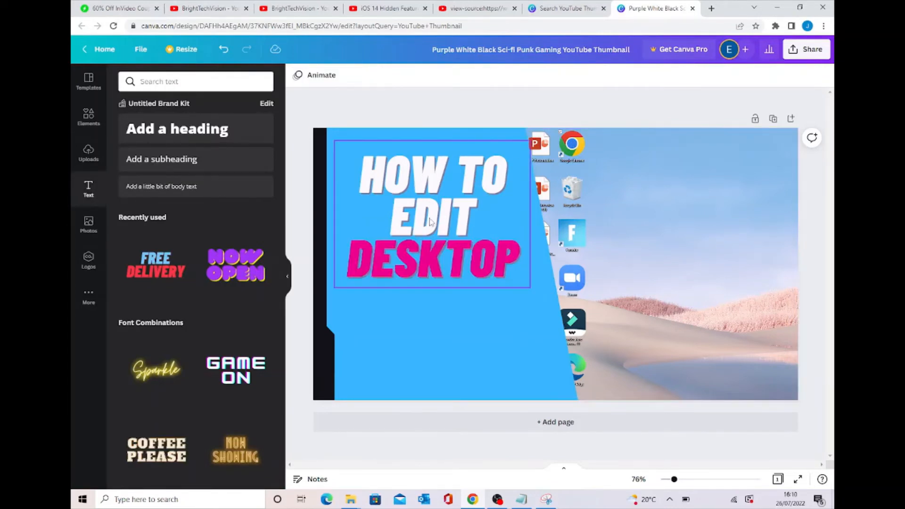
Recolour only the words "HOW TO" in the title with the light pink default colour
{"action": "double_click", "coordinate": [472, 181]}
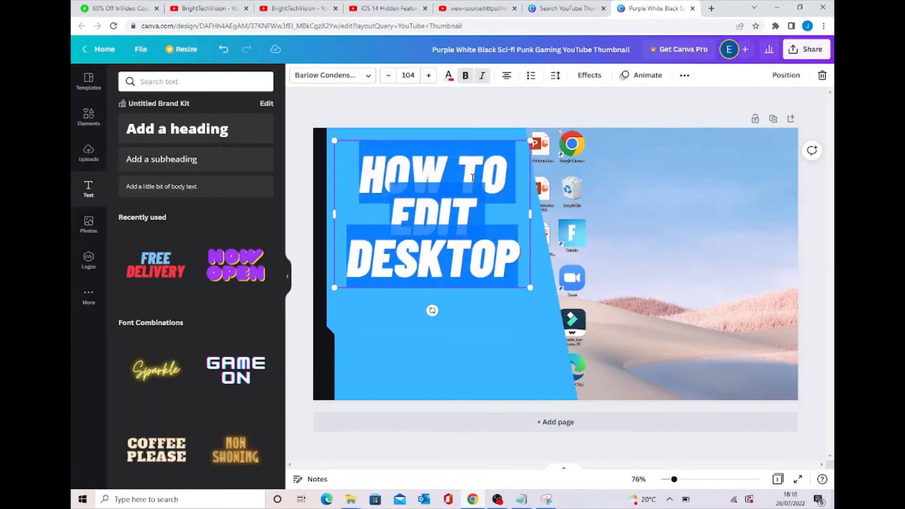
{"action": "left_click", "coordinate": [498, 212]}
{"action": "left_click_drag", "start_coordinate": [495, 174], "coordinate": [367, 173]}
{"action": "left_click", "coordinate": [448, 75]}
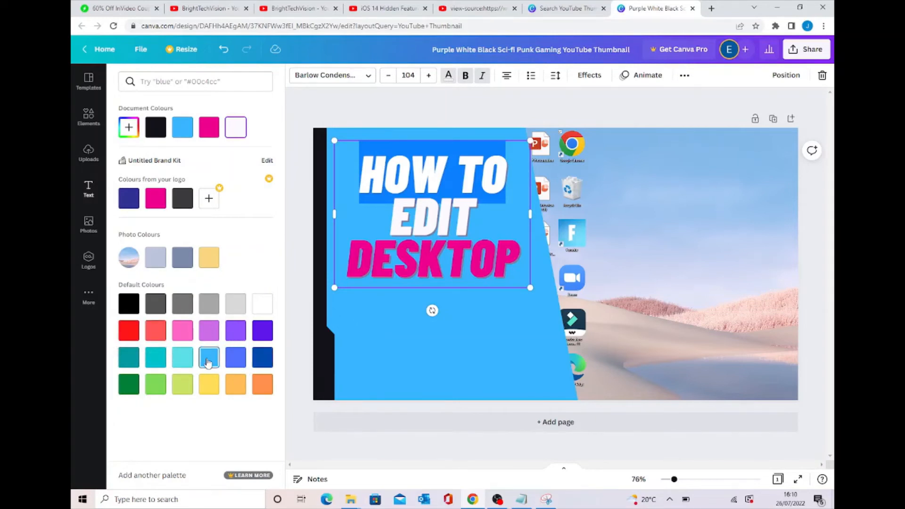
{"action": "left_click", "coordinate": [179, 333]}
{"action": "left_click", "coordinate": [382, 117]}
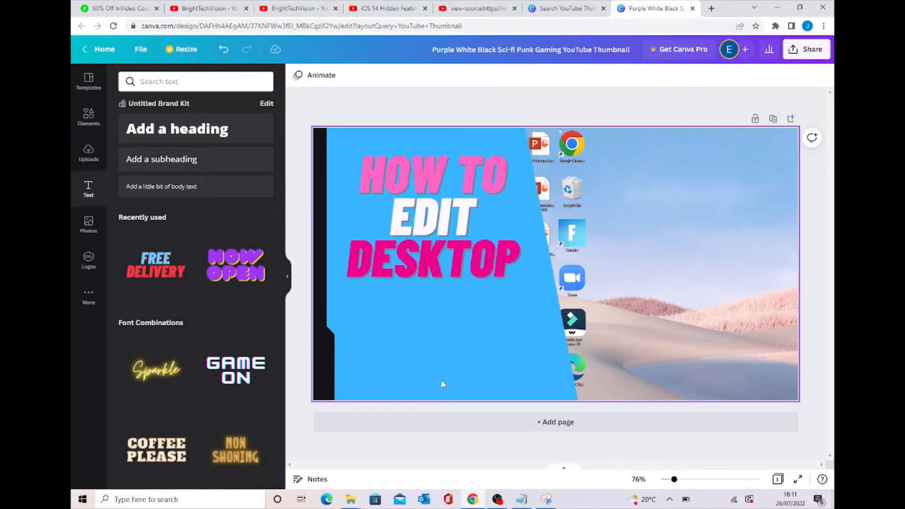
Add the uploaded round "tB" logo image to the thumbnail, shrink it and place it in the blue area just below the title
{"action": "left_click", "coordinate": [88, 159]}
{"action": "left_click_drag", "start_coordinate": [242, 202], "coordinate": [414, 339]}
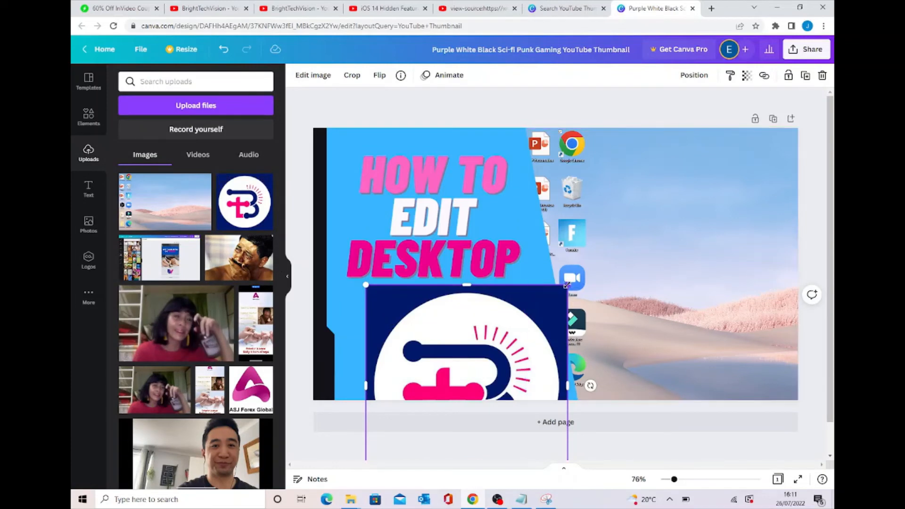
{"action": "left_click_drag", "start_coordinate": [567, 284], "coordinate": [487, 363]}
{"action": "left_click_drag", "start_coordinate": [439, 385], "coordinate": [470, 305]}
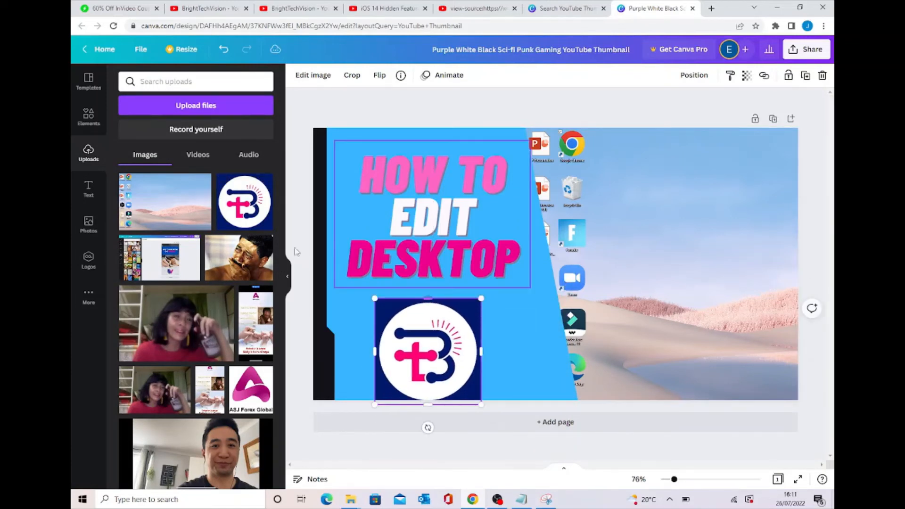
{"action": "left_click", "coordinate": [88, 116]}
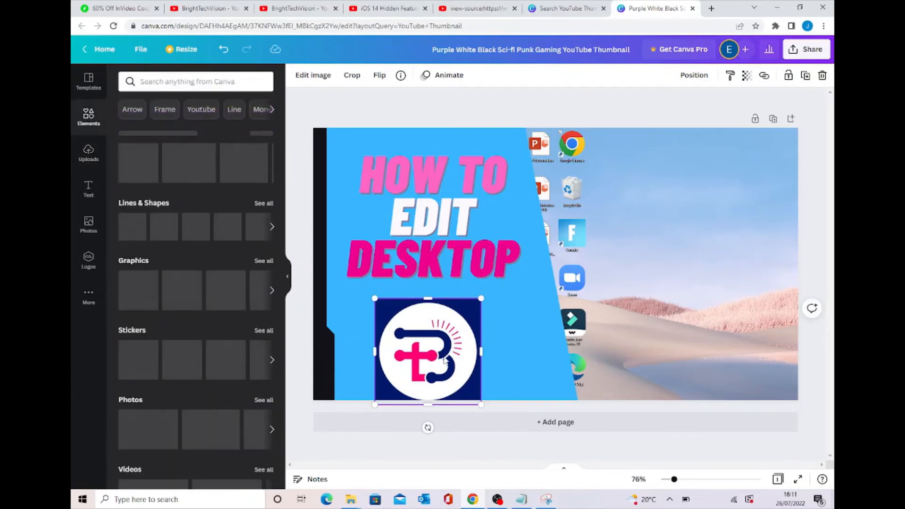
{"action": "left_click_drag", "start_coordinate": [434, 358], "coordinate": [439, 348]}
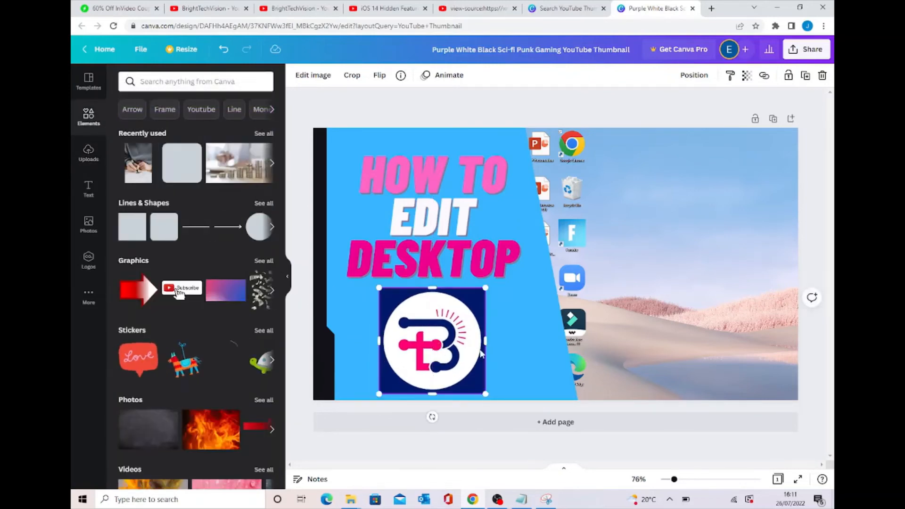
{"action": "left_click", "coordinate": [363, 331]}
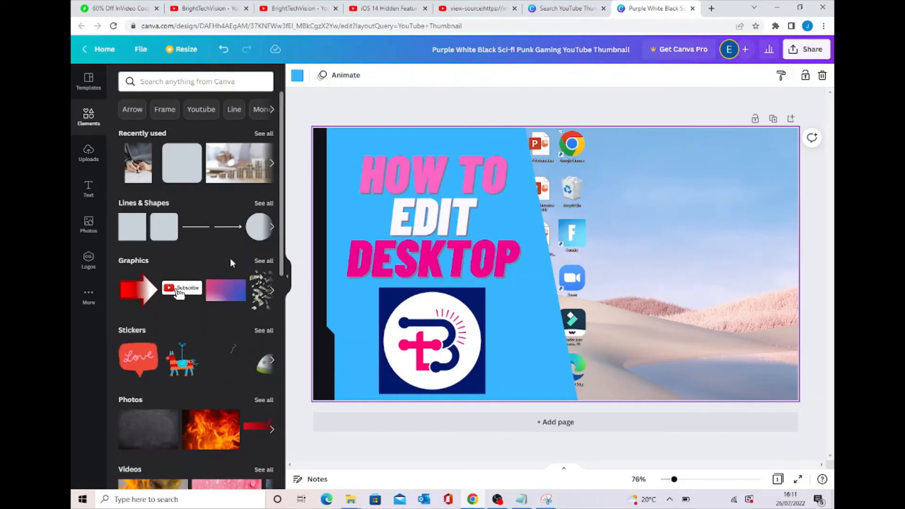
Add the white YouTube Subscribe graphic with the hand cursor and shrink it into the blue area's lower corner beside the logo
{"action": "scroll", "coordinate": [229, 260], "scroll_direction": "down", "scroll_amount": 3}
{"action": "scroll", "coordinate": [162, 256], "scroll_direction": "up", "scroll_amount": 2}
{"action": "left_click", "coordinate": [181, 240]}
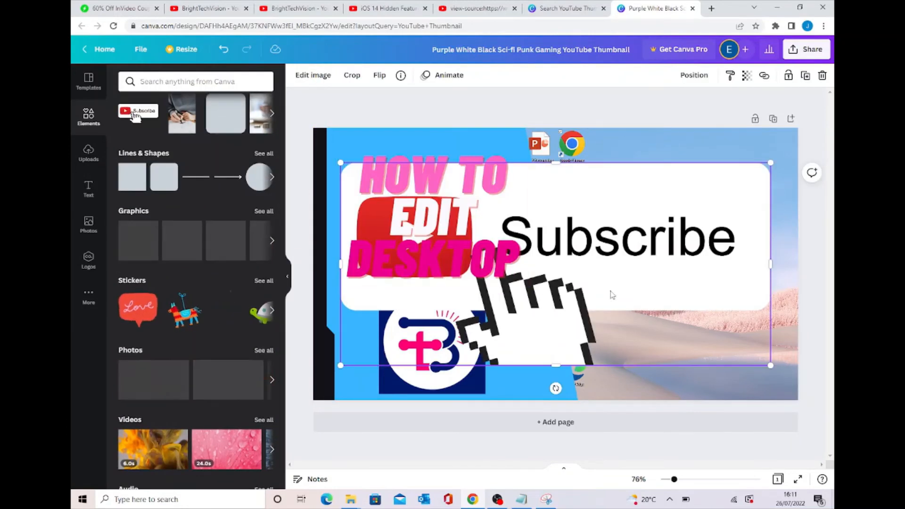
{"action": "left_click_drag", "start_coordinate": [765, 169], "coordinate": [524, 367]}
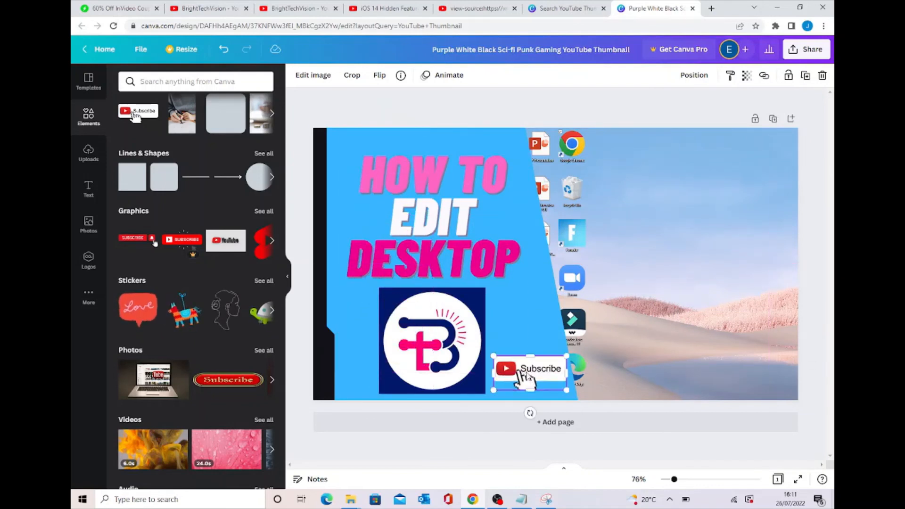
Shift the logo slightly away from the Subscribe graphic, and move that graphic closer to the logo and down to the thumbnail's bottom edge
{"action": "left_click", "coordinate": [442, 344]}
{"action": "left_click_drag", "start_coordinate": [442, 344], "coordinate": [421, 343]}
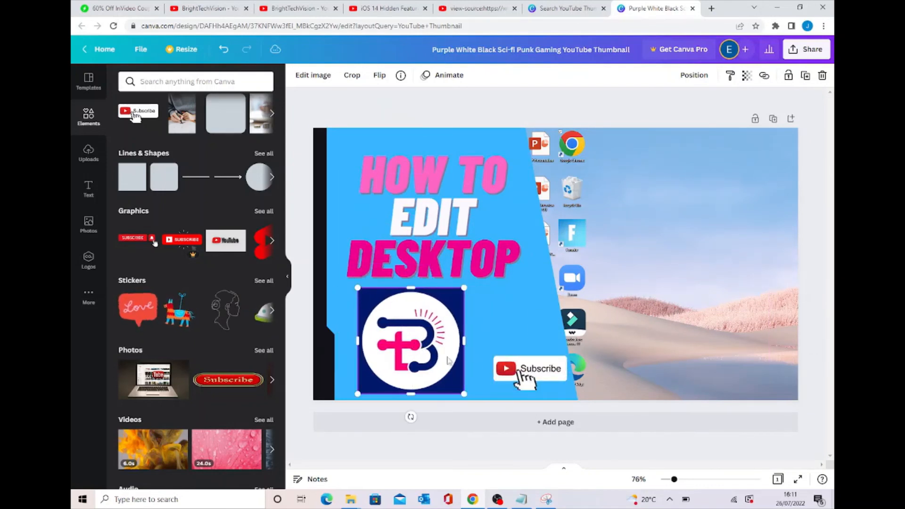
{"action": "left_click_drag", "start_coordinate": [533, 371], "coordinate": [523, 374]}
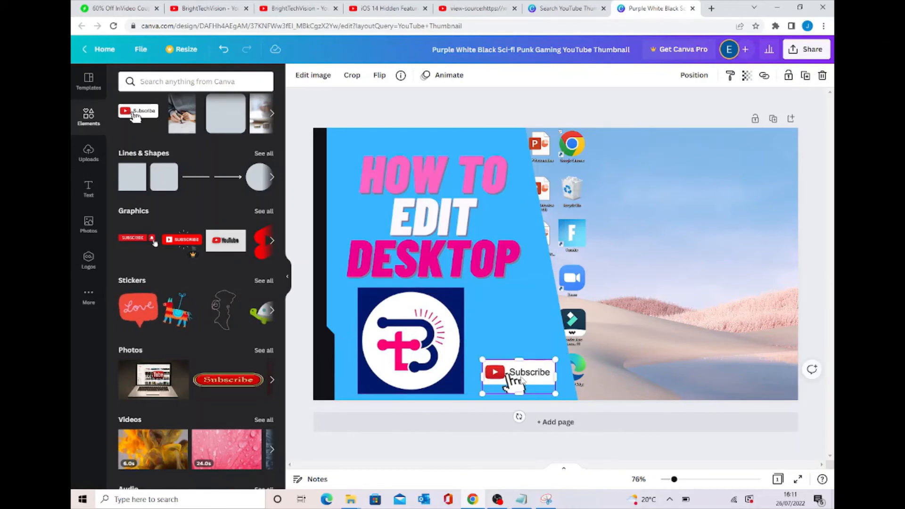
{"action": "left_click", "coordinate": [472, 114]}
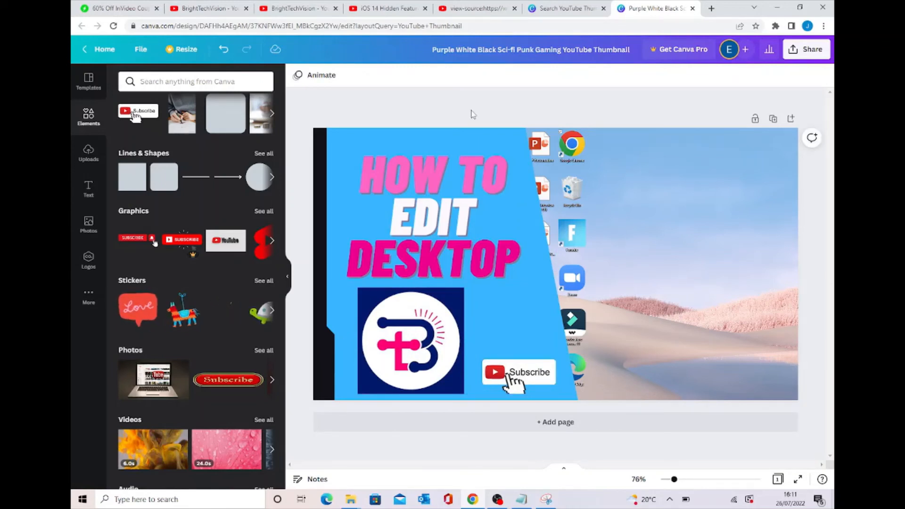
{"action": "left_click", "coordinate": [525, 368]}
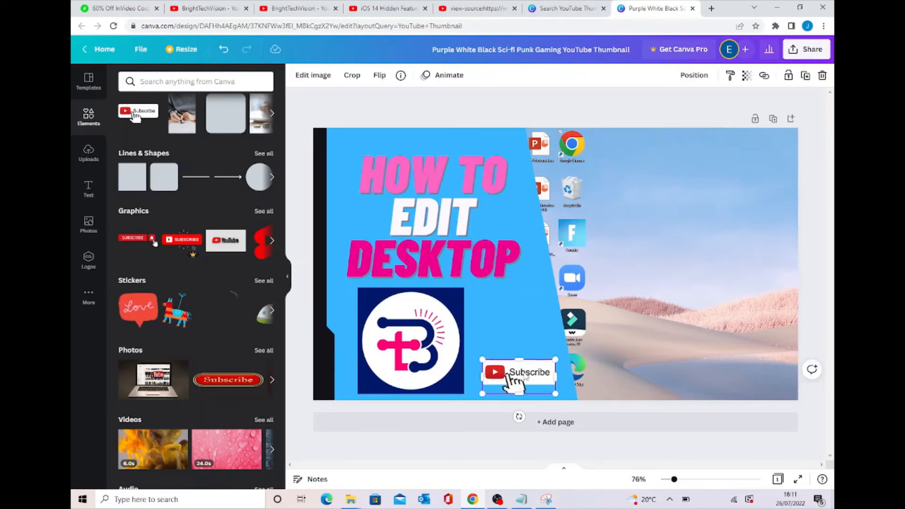
{"action": "mouse_move", "coordinate": [512, 381]}
{"action": "left_mouse_down"}
{"action": "mouse_move", "coordinate": [603, 372]}
{"action": "mouse_move", "coordinate": [765, 388]}
{"action": "mouse_move", "coordinate": [631, 366]}
{"action": "mouse_move", "coordinate": [479, 382]}
{"action": "mouse_move", "coordinate": [551, 274]}
{"action": "mouse_move", "coordinate": [481, 363]}
{"action": "mouse_move", "coordinate": [627, 289]}
{"action": "mouse_move", "coordinate": [520, 312]}
{"action": "mouse_move", "coordinate": [739, 301]}
{"action": "mouse_move", "coordinate": [474, 335]}
{"action": "mouse_move", "coordinate": [636, 319]}
{"action": "mouse_move", "coordinate": [433, 374]}
{"action": "mouse_move", "coordinate": [521, 377]}
{"action": "left_mouse_up"}
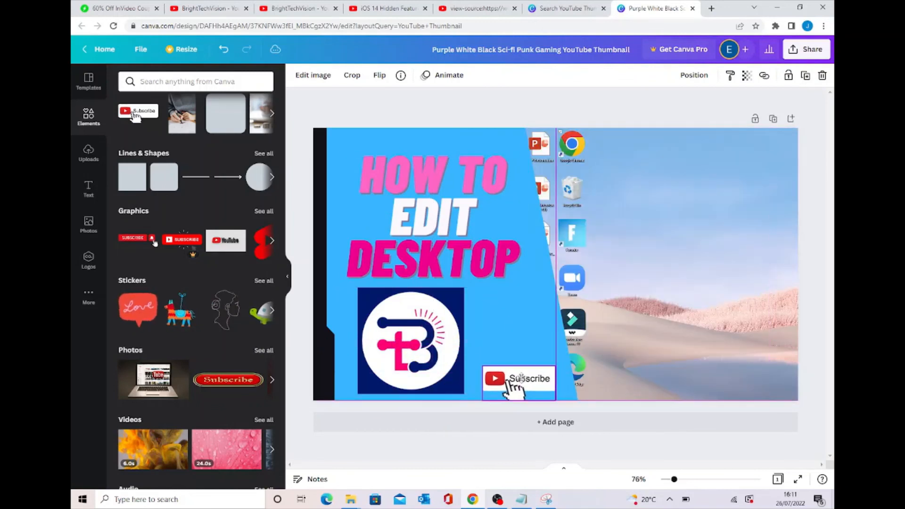
{"action": "left_click", "coordinate": [532, 120]}
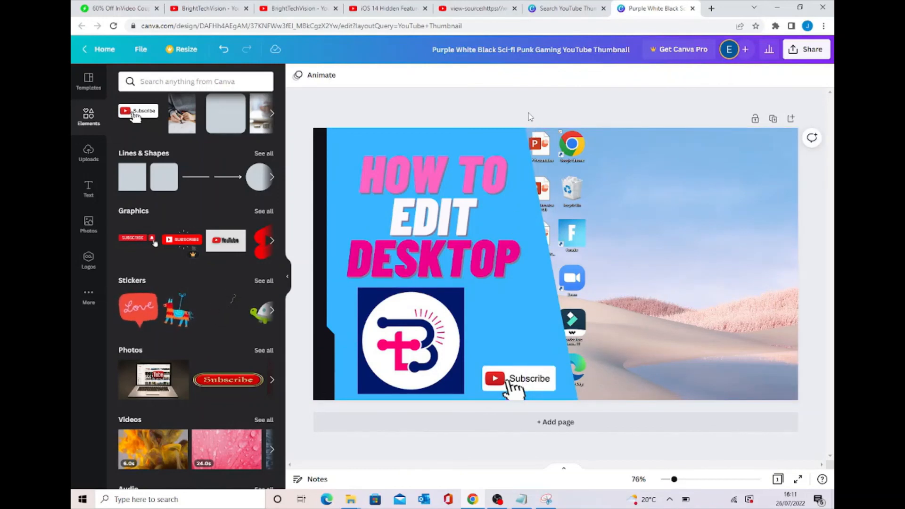